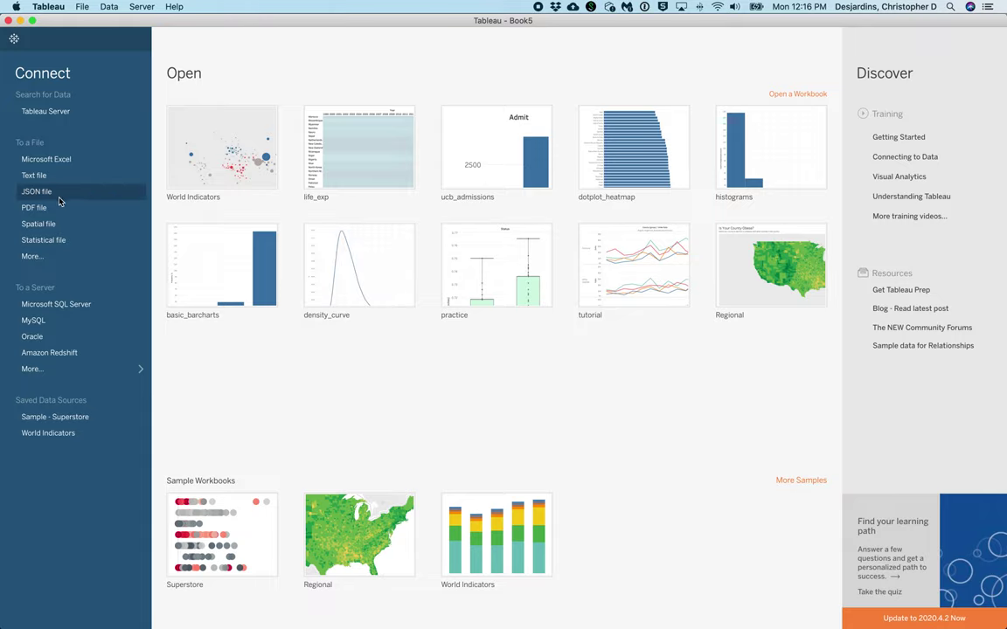
- Connect to the arthritis.csv text file and switch to the blank Sheet 1 worksheet
{"action": "left_click", "coordinate": [42, 176]}
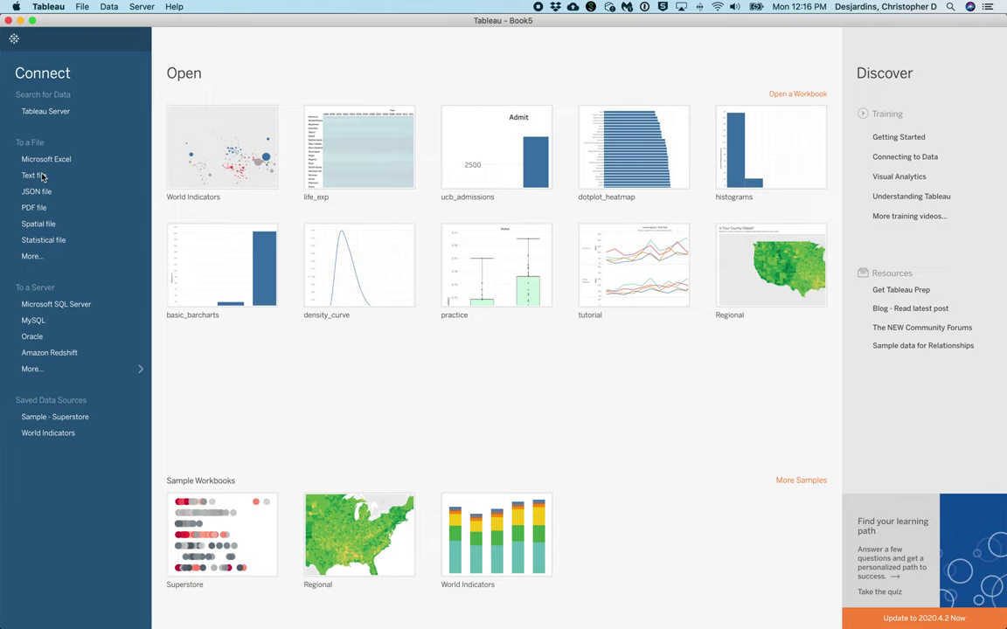
{"action": "left_click", "coordinate": [401, 148]}
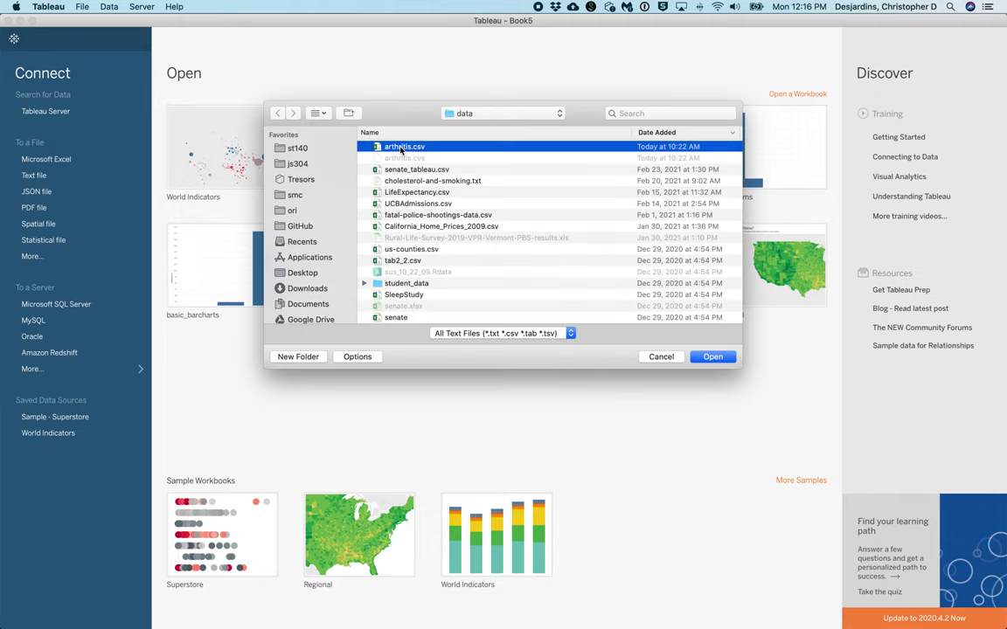
{"action": "left_click", "coordinate": [712, 358]}
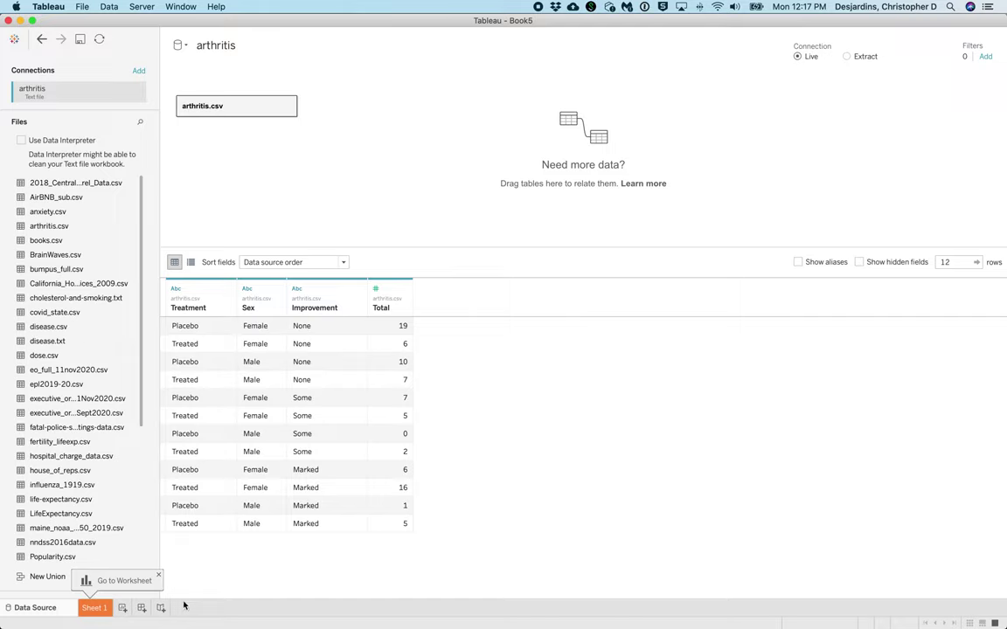
{"action": "left_click", "coordinate": [90, 608]}
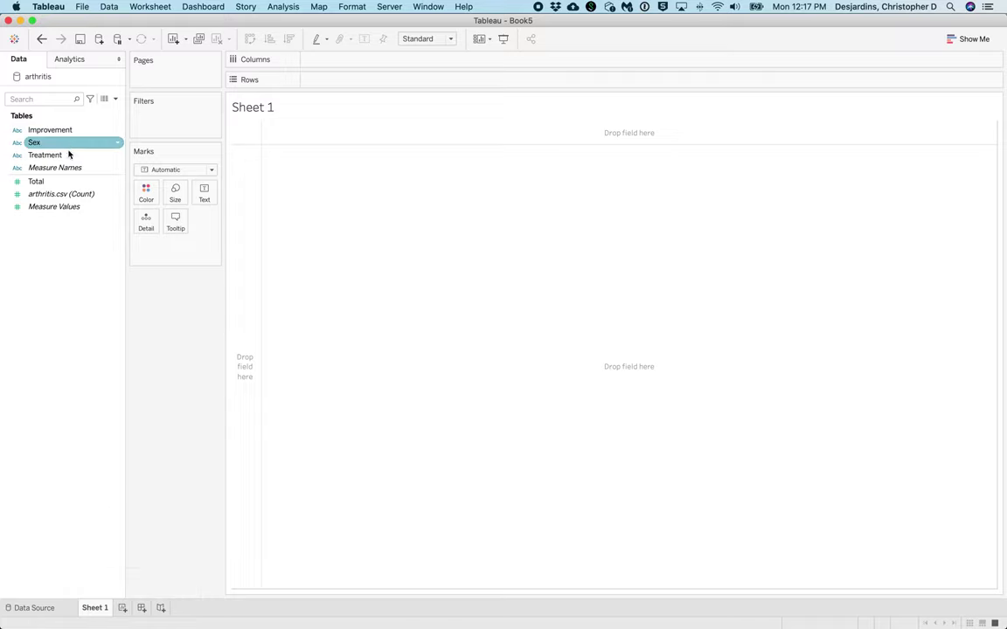
- Put Treatment, Sex and Improvement on Rows to split the table
{"action": "left_click_drag", "start_coordinate": [76, 160], "coordinate": [286, 87]}
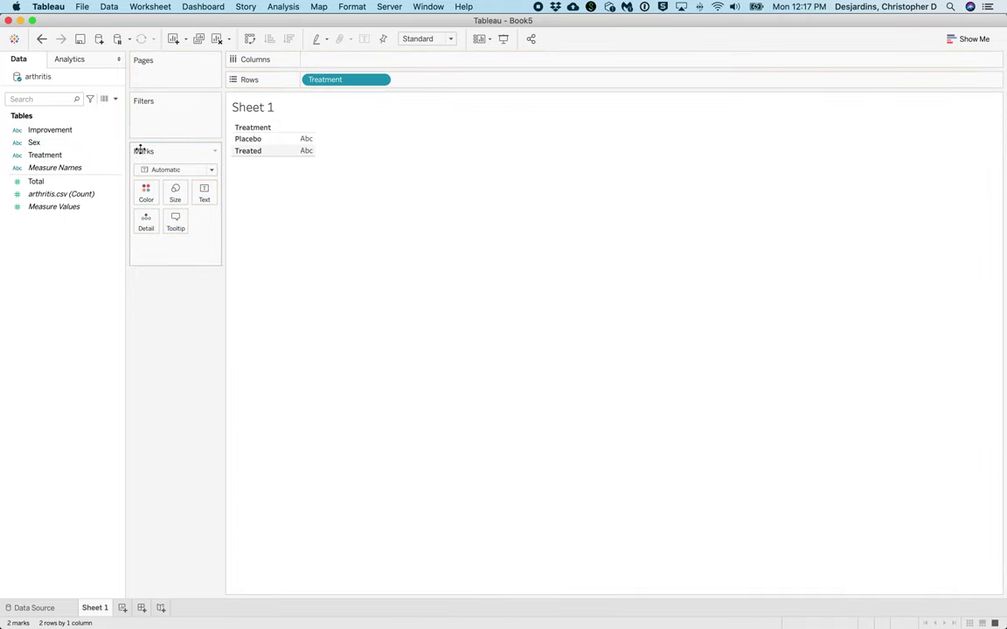
{"action": "left_click_drag", "start_coordinate": [39, 145], "coordinate": [395, 84]}
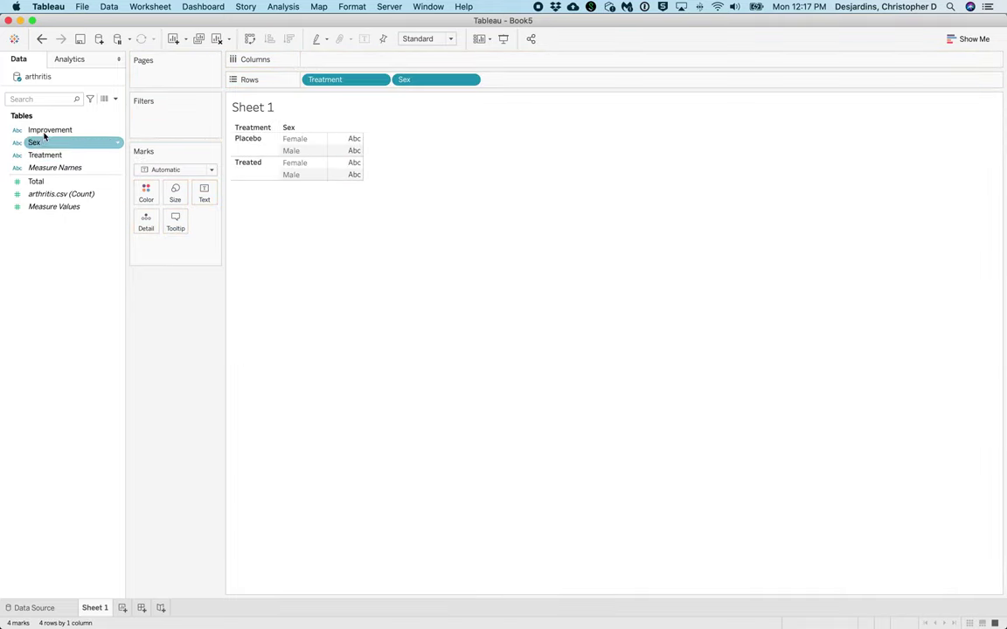
{"action": "left_click_drag", "start_coordinate": [112, 135], "coordinate": [506, 83]}
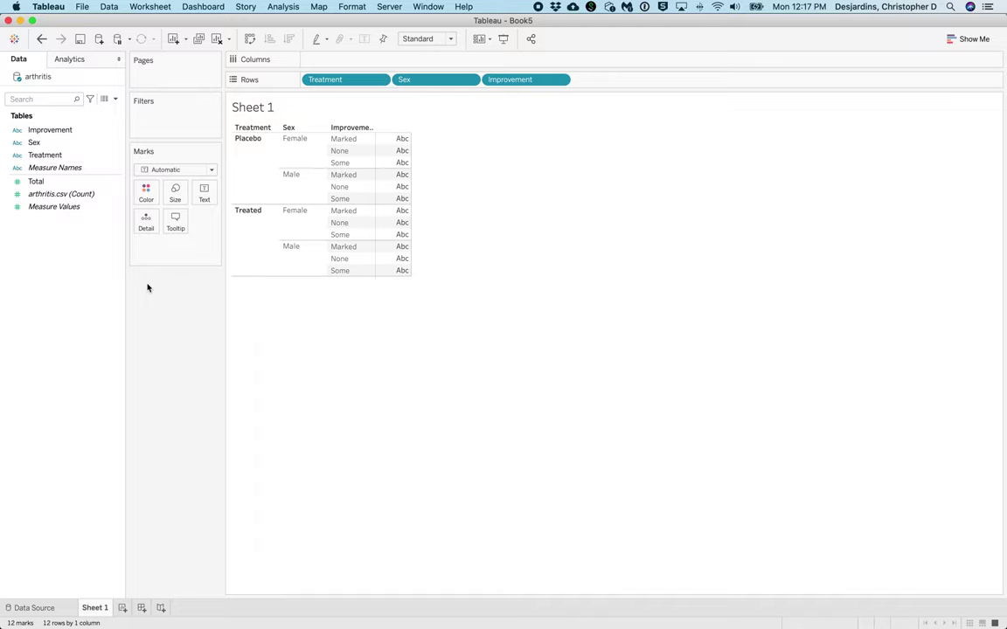
- Show SUM(Total) counts in the cells and reorder Improvement so Some sits above None
{"action": "left_click_drag", "start_coordinate": [36, 181], "coordinate": [397, 194]}
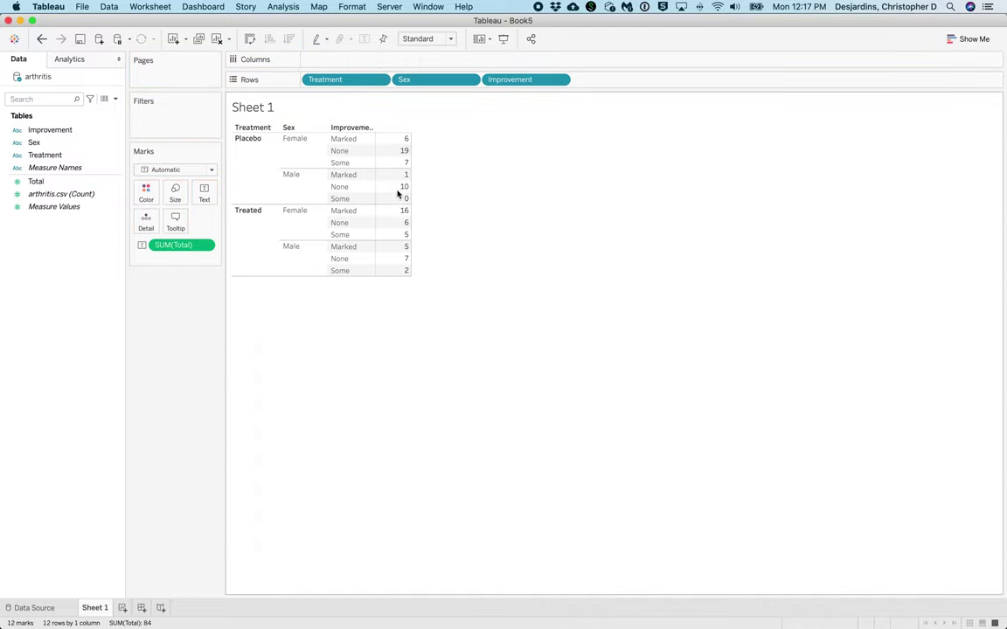
{"action": "mouse_move", "coordinate": [397, 194]}
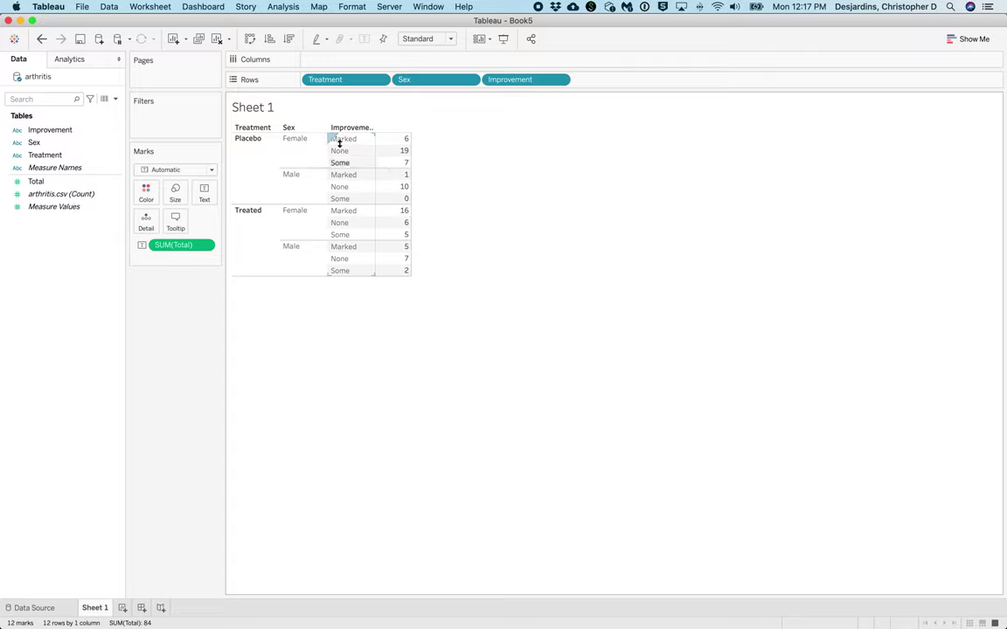
{"action": "left_click_drag", "start_coordinate": [342, 162], "coordinate": [345, 151]}
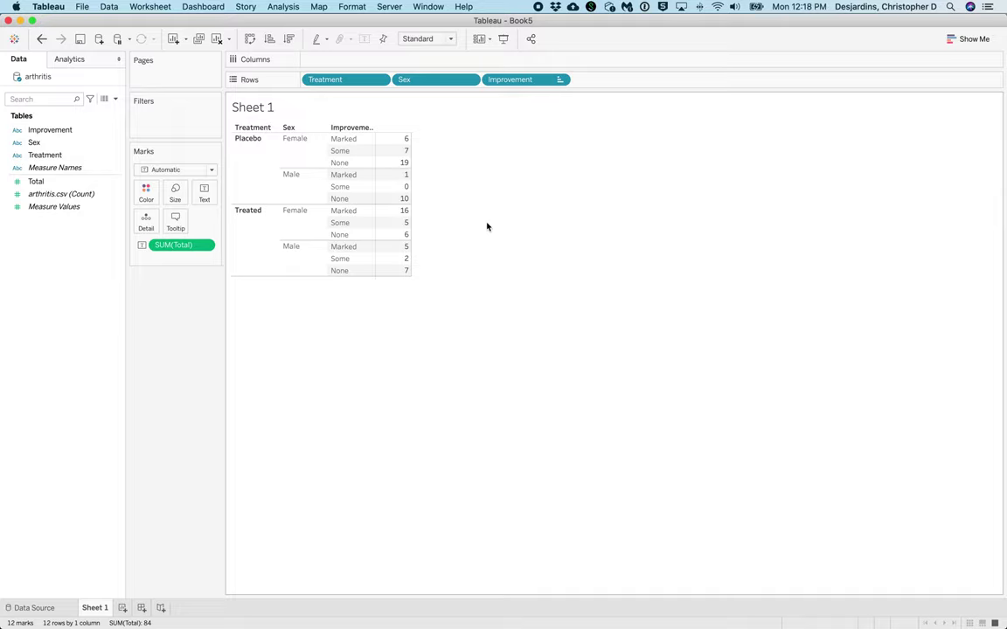
{"action": "left_click", "coordinate": [207, 248]}
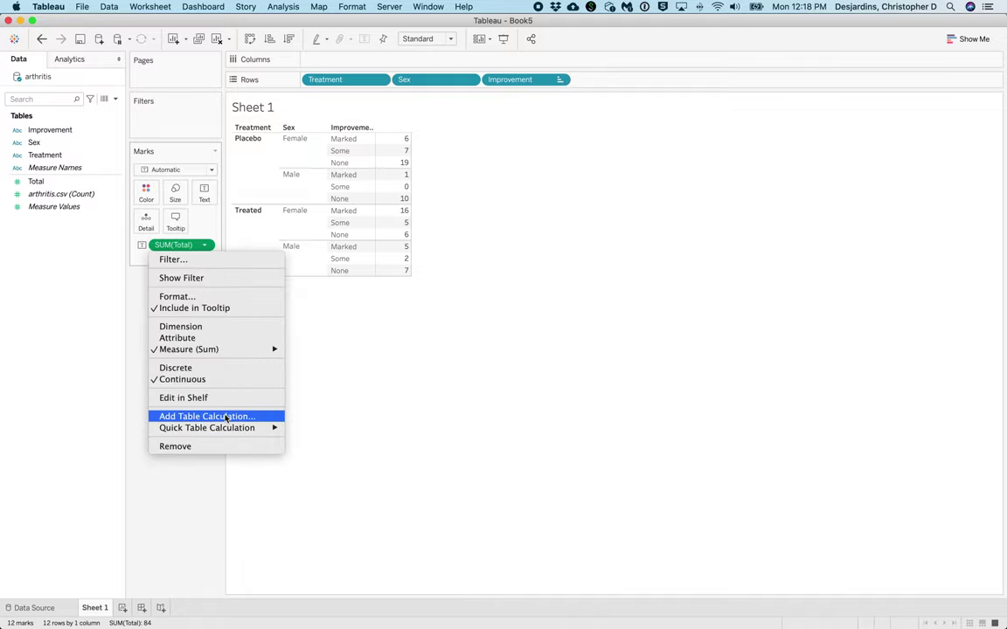
- Make Total a Percent of Total across Improvement only, excluding Sex and Treatment, plus raw Total beside it
{"action": "left_click", "coordinate": [226, 417]}
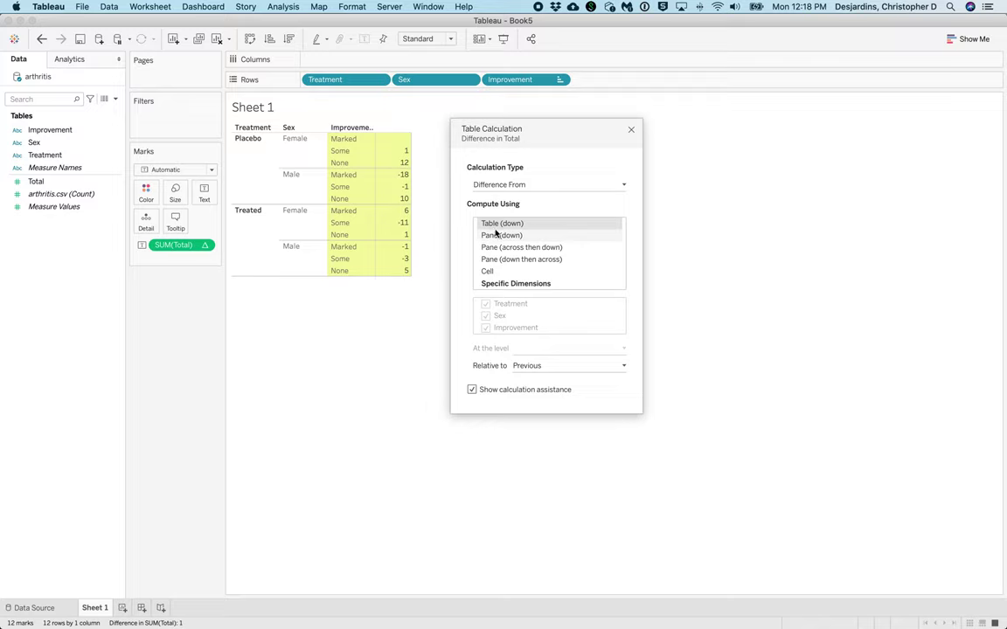
{"action": "left_click", "coordinate": [529, 185]}
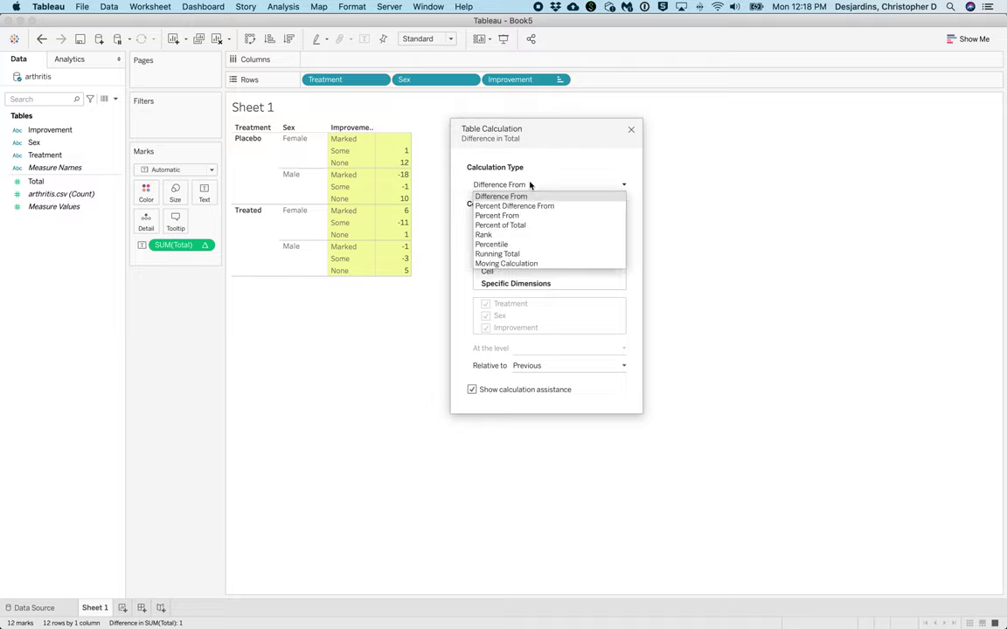
{"action": "left_click", "coordinate": [515, 225]}
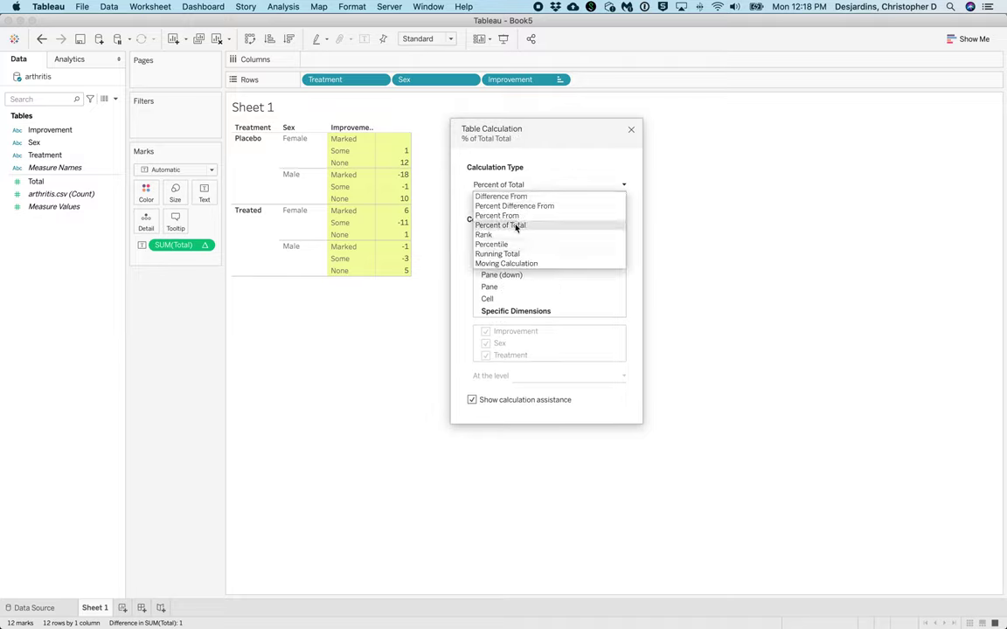
{"action": "left_click", "coordinate": [509, 312]}
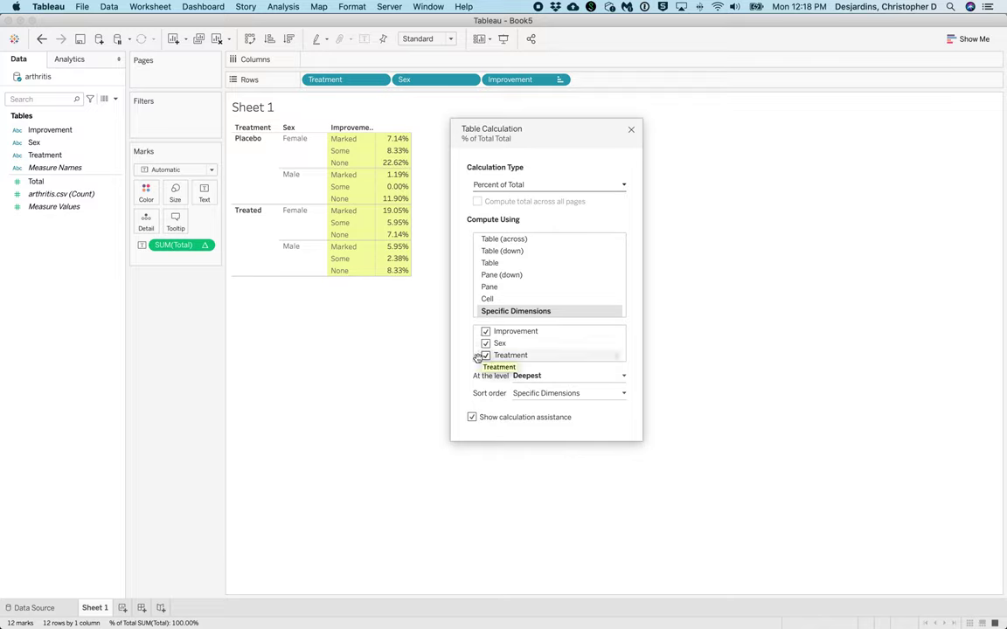
{"action": "left_click", "coordinate": [485, 343]}
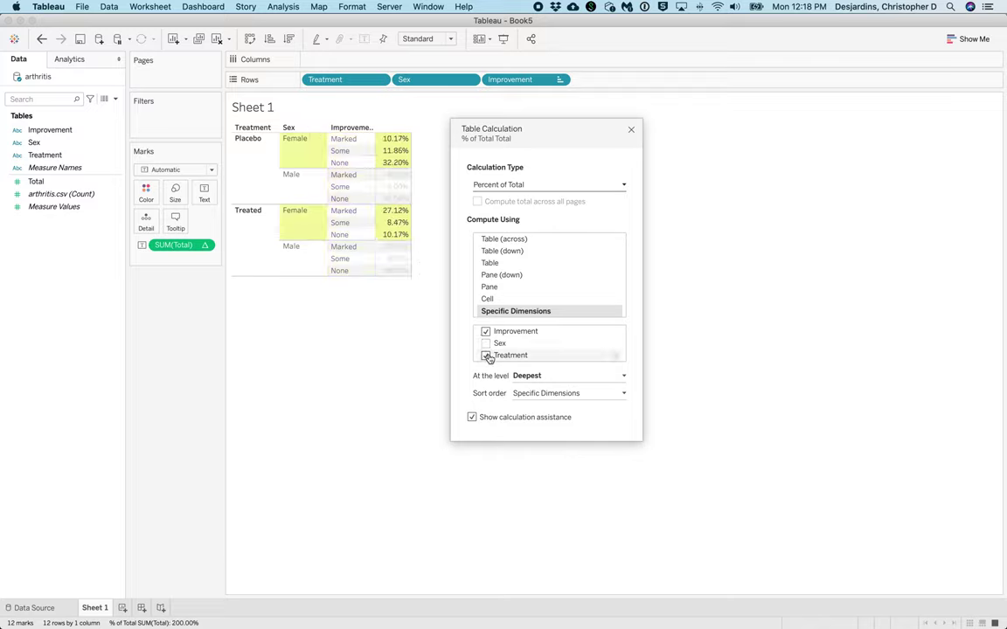
{"action": "left_click", "coordinate": [486, 355]}
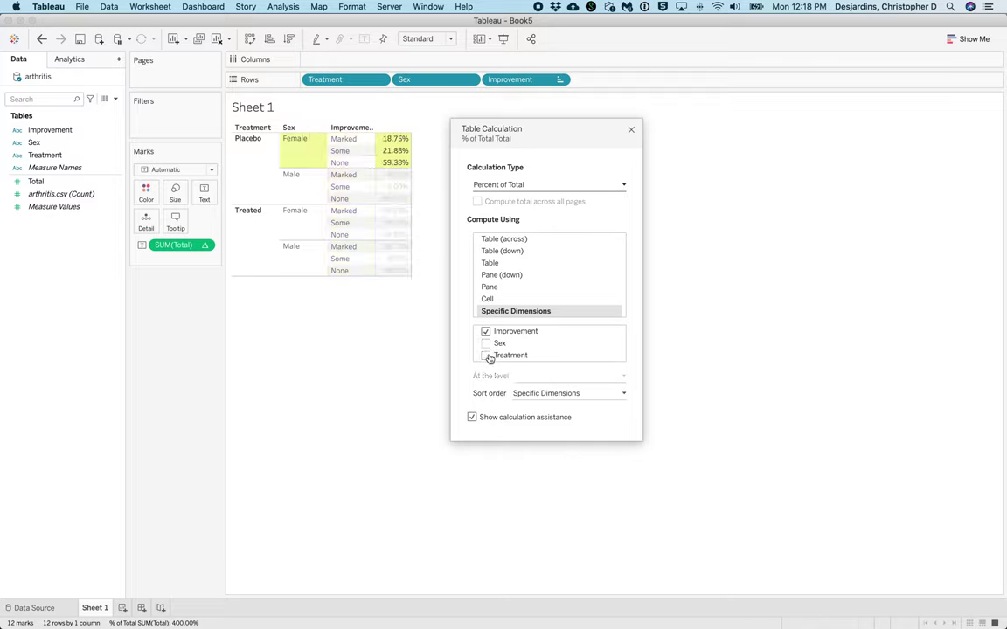
{"action": "left_click", "coordinate": [630, 131]}
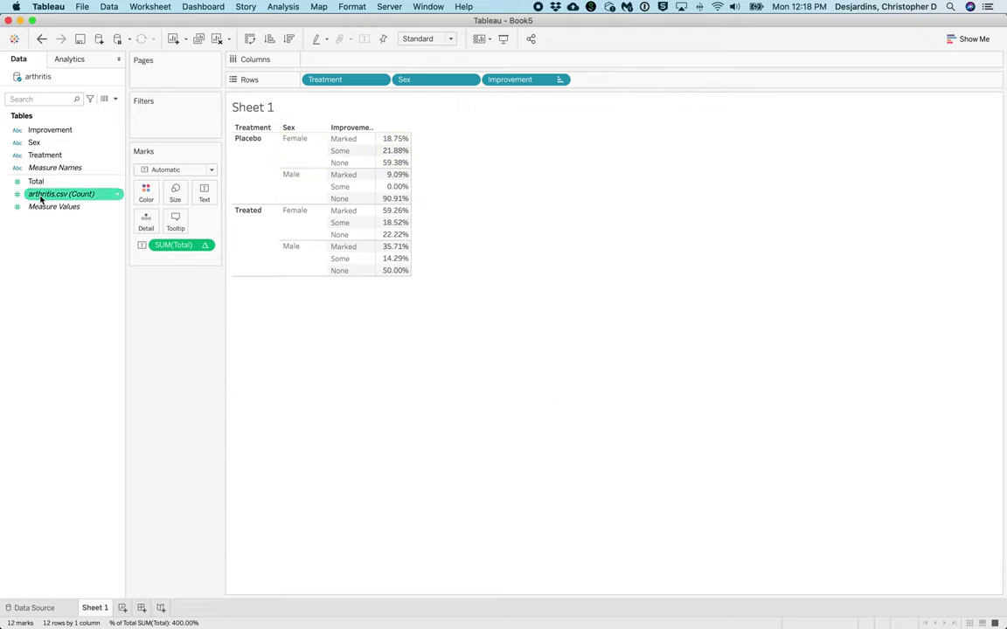
{"action": "mouse_move", "coordinate": [40, 200]}
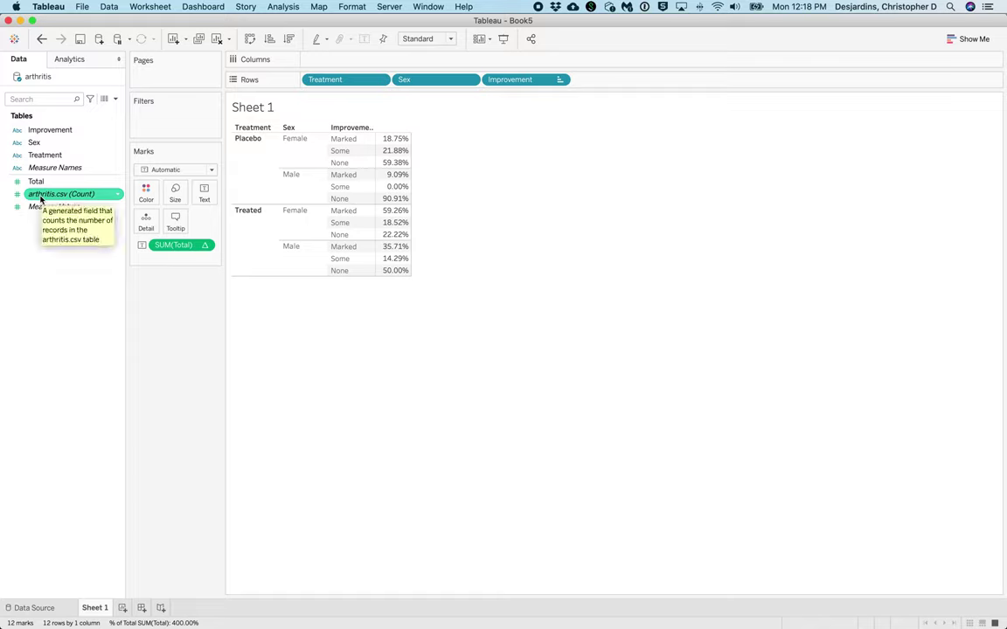
{"action": "left_click_drag", "start_coordinate": [35, 181], "coordinate": [381, 192]}
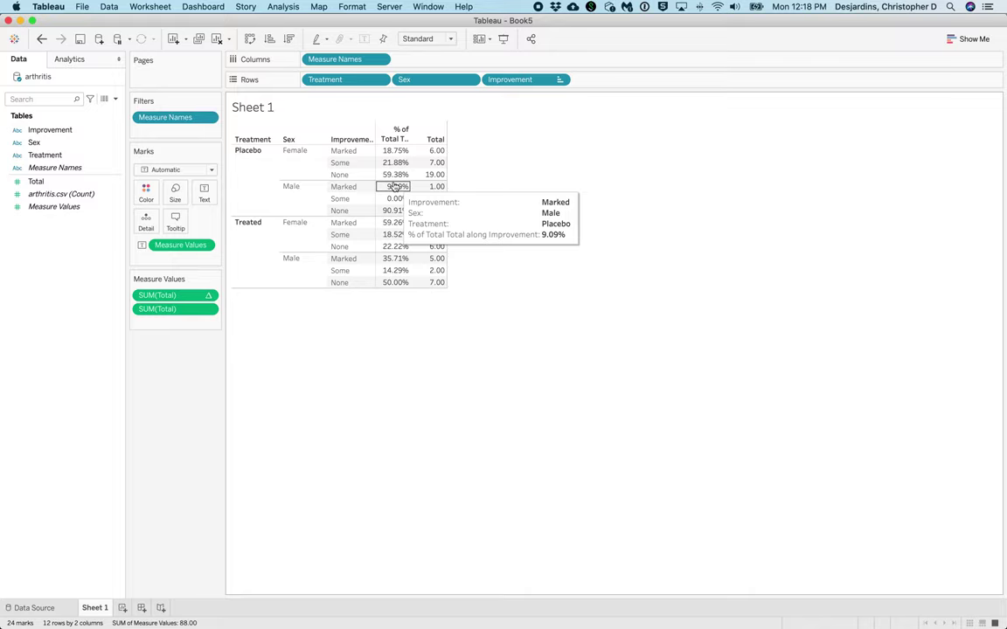
- Create a new calculated field named '# Patients by Treatment and Sex'
{"action": "left_click", "coordinate": [115, 98]}
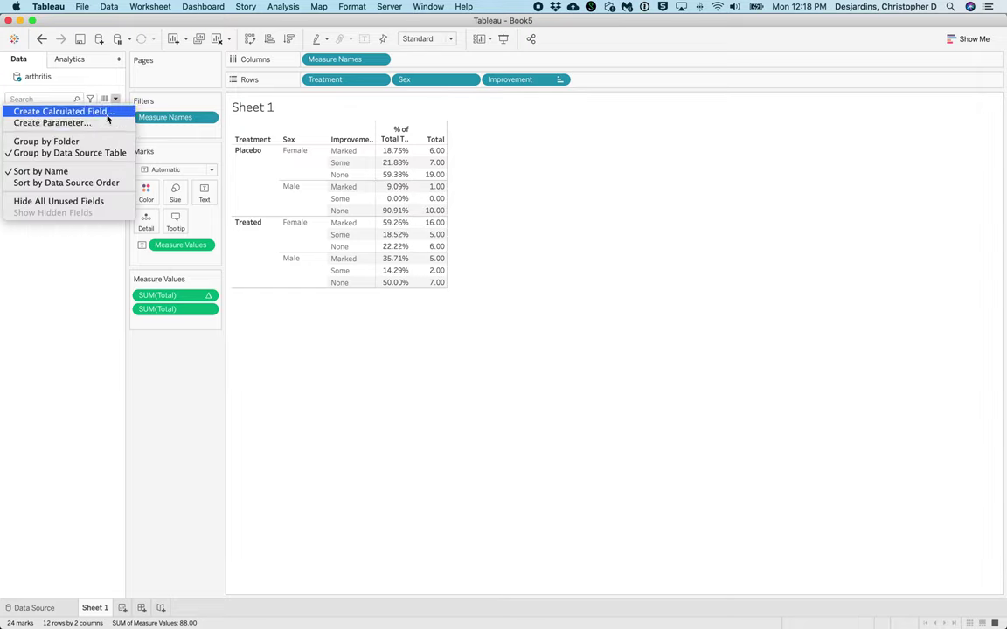
{"action": "left_click", "coordinate": [109, 112]}
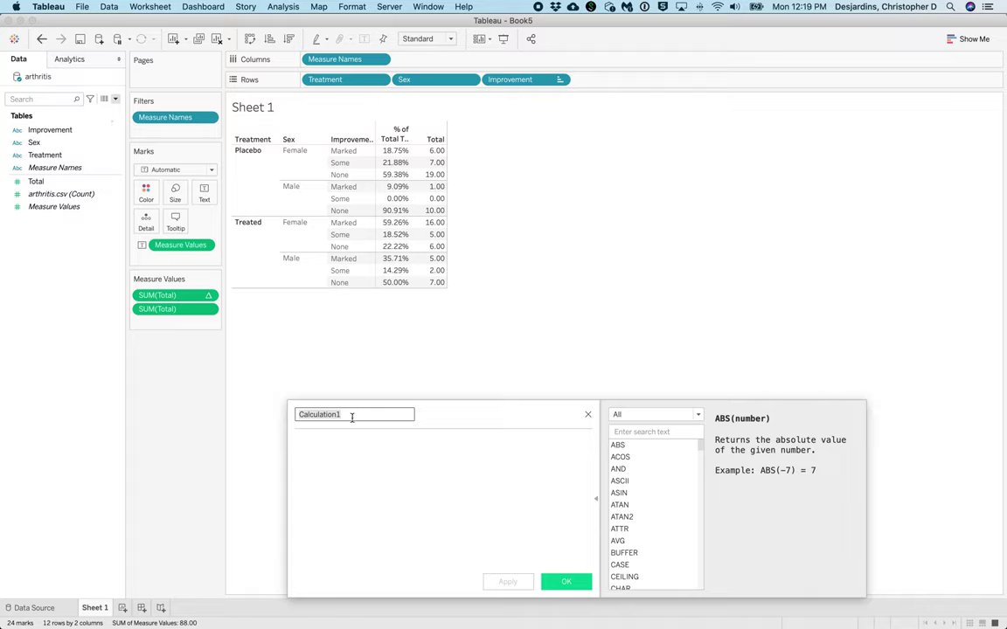
{"action": "type", "text": "# Patie"}
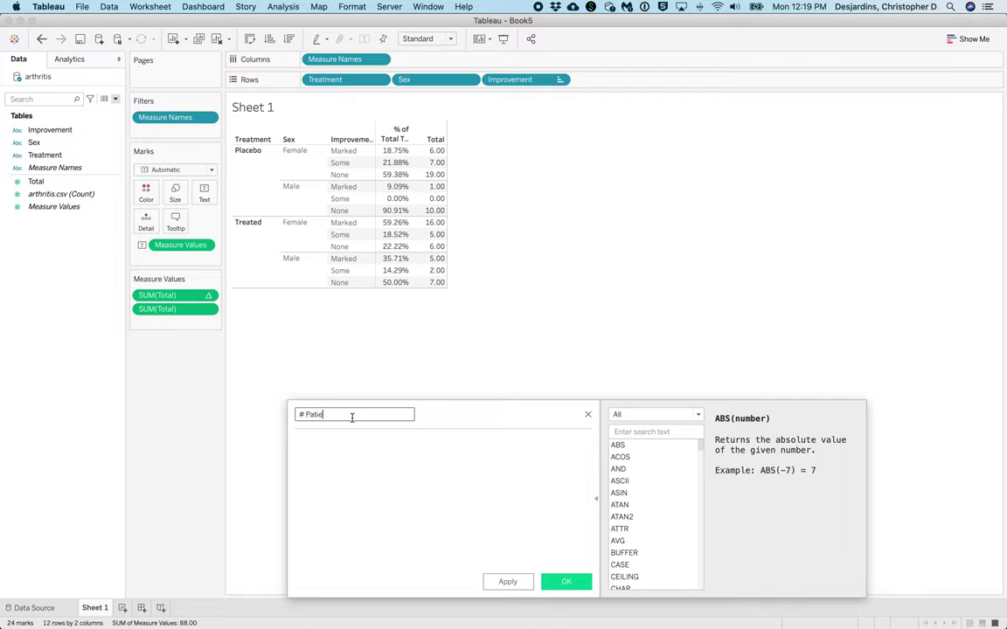
{"action": "type", "text": "nts by Treatment and Sex"}
{"action": "key", "text": "Tab"}
{"action": "key", "text": "super+Tab"}
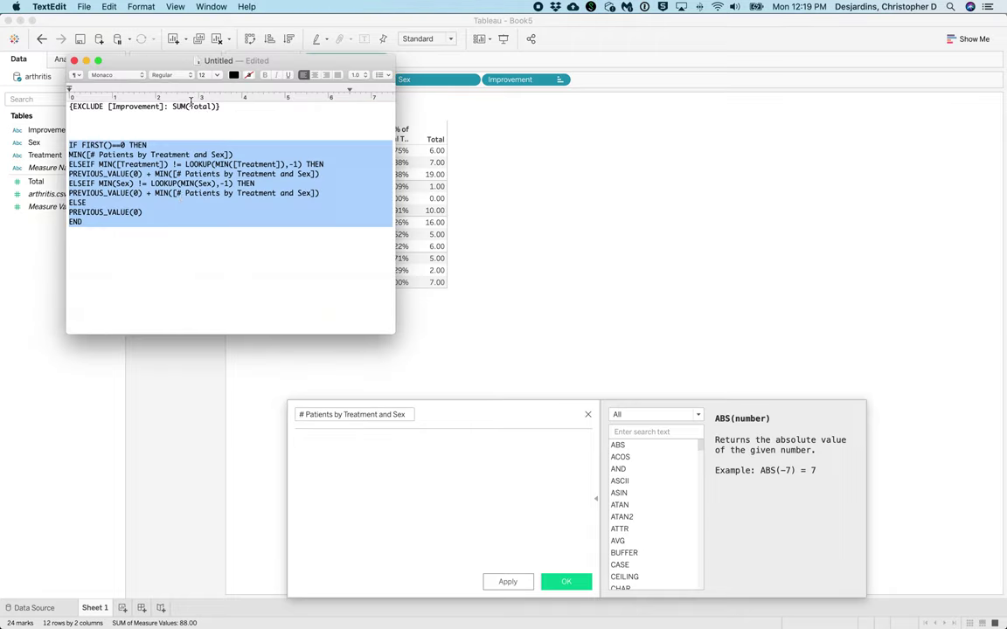
- Give the field the copied EXCLUDE formula, save it, and add it to the table
{"action": "triple_click", "coordinate": [191, 106]}
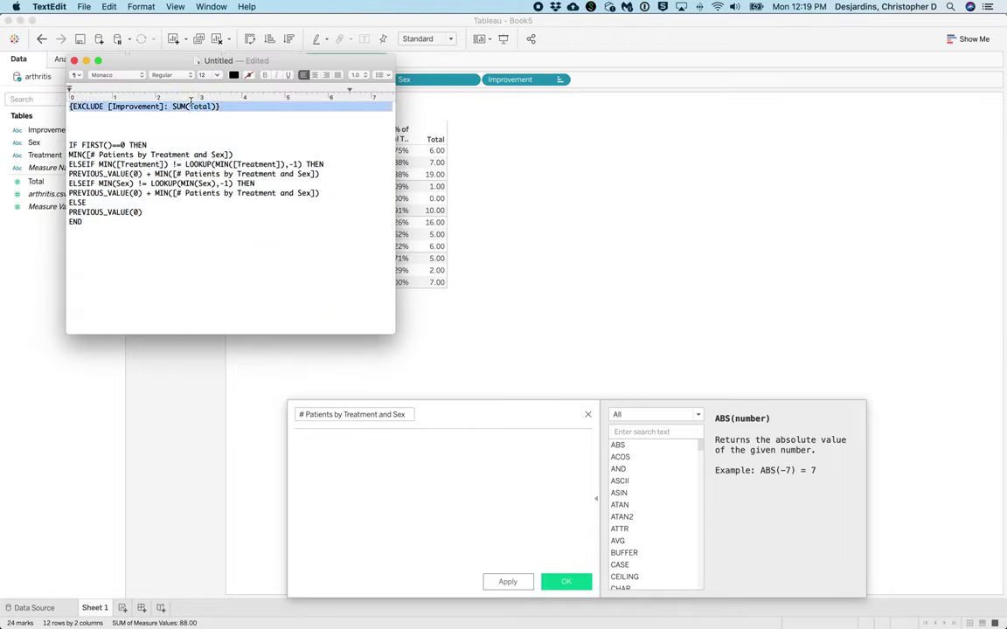
{"action": "key", "text": "super+c"}
{"action": "left_click", "coordinate": [394, 485]}
{"action": "key", "text": "super+v"}
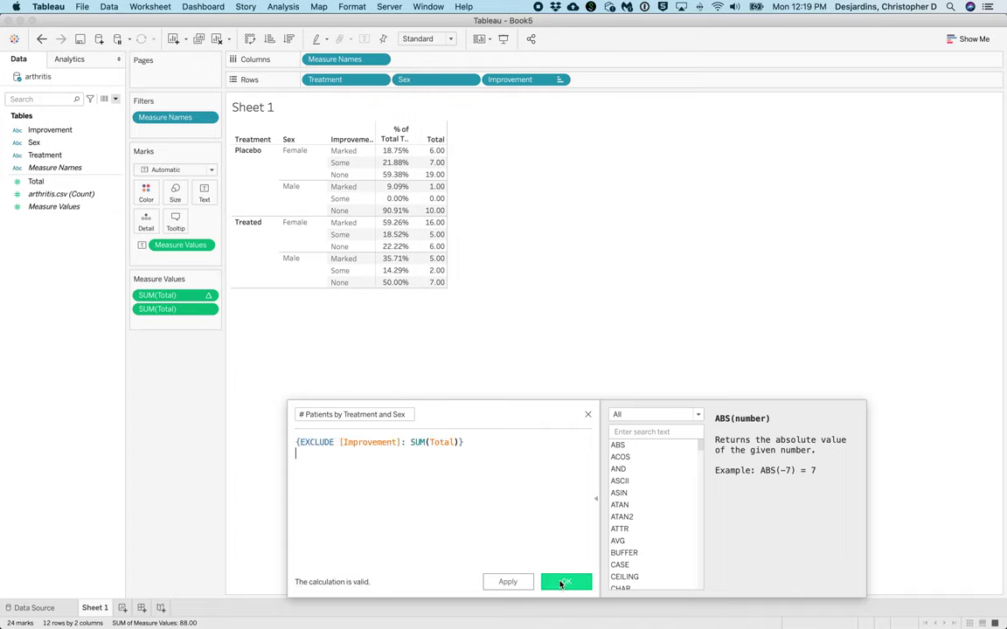
{"action": "left_click", "coordinate": [563, 582]}
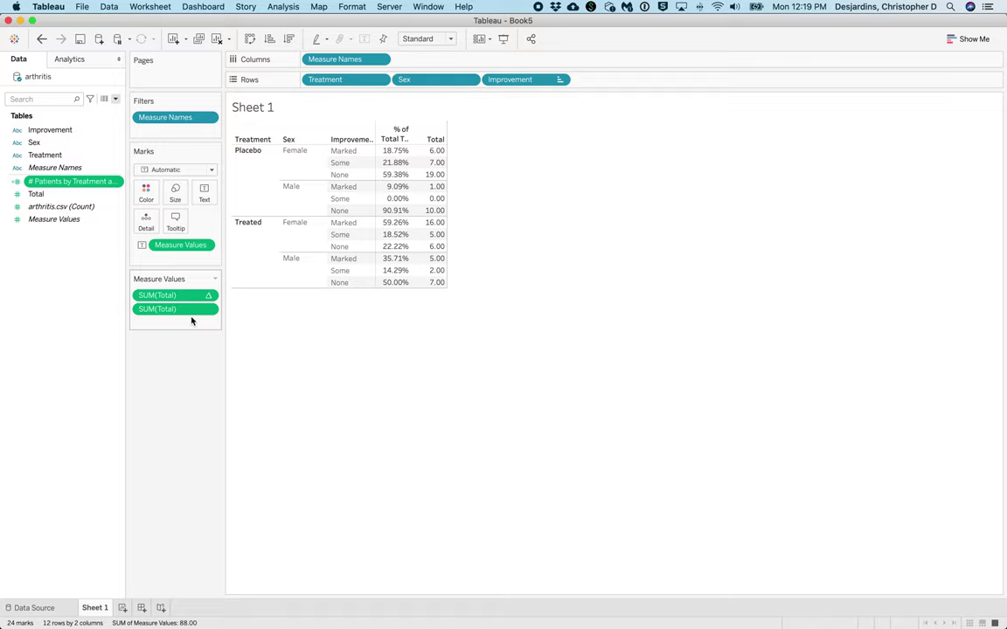
{"action": "left_click_drag", "start_coordinate": [75, 181], "coordinate": [419, 189]}
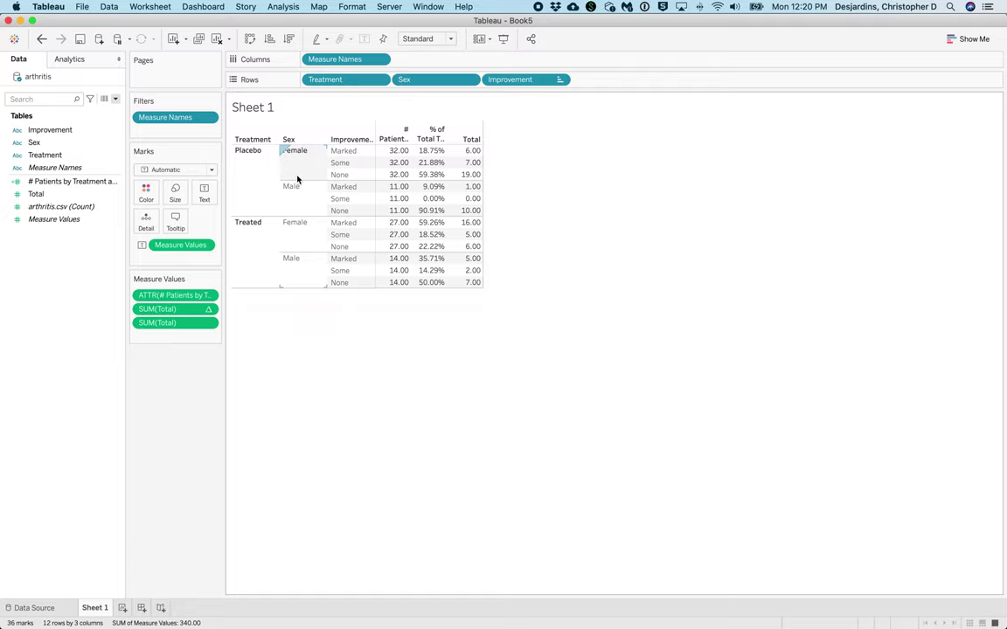
{"action": "left_click", "coordinate": [114, 99]}
- Create a '# Patients' field with the pasted PREVIOUS_VALUE running-count formula and add it to the table
{"action": "left_click", "coordinate": [117, 112]}
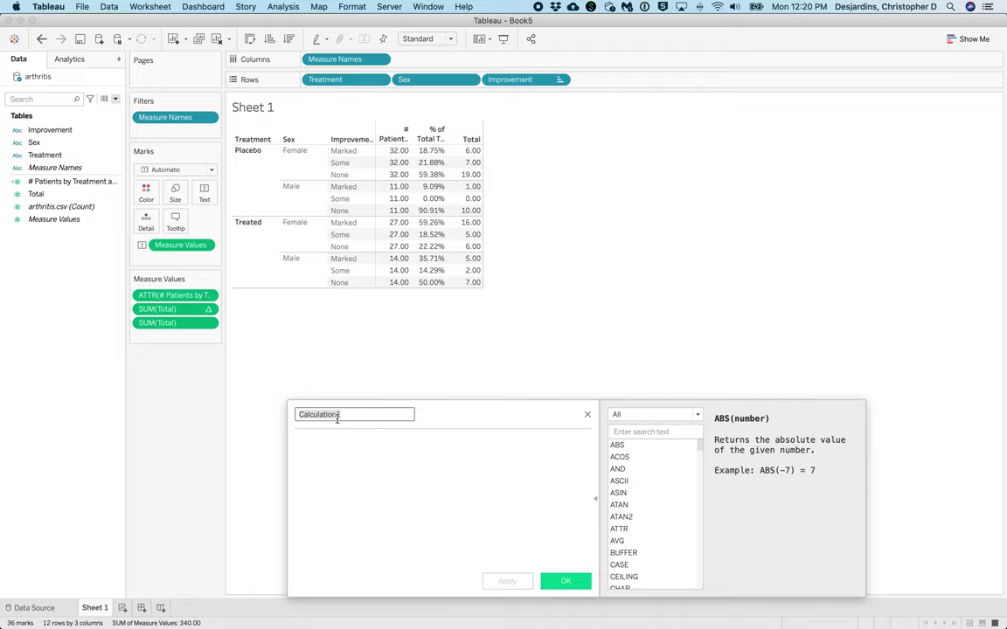
{"action": "type", "text": "# Patients"}
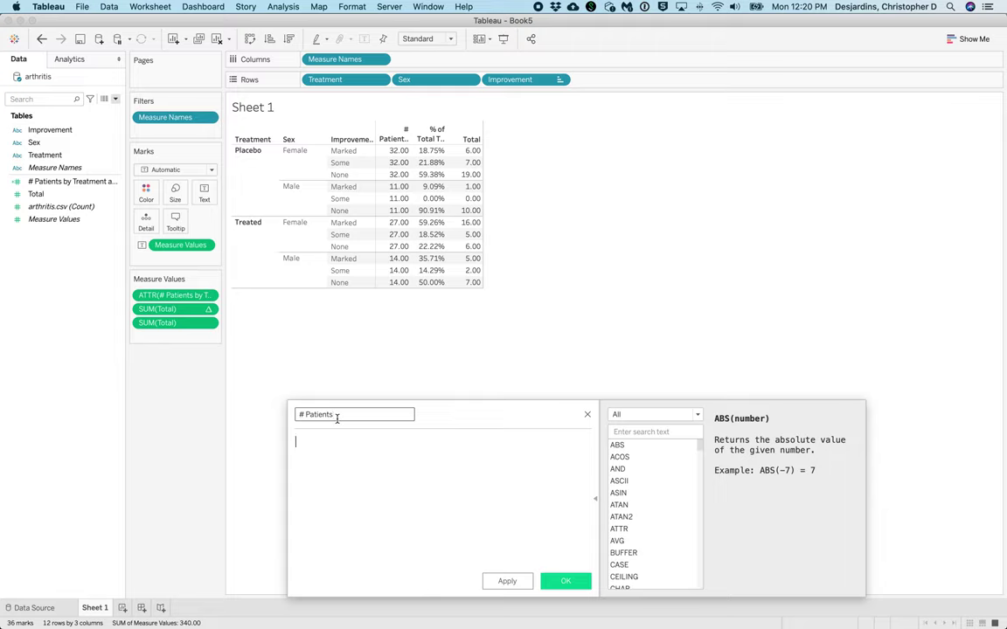
{"action": "key", "text": "super+Tab"}
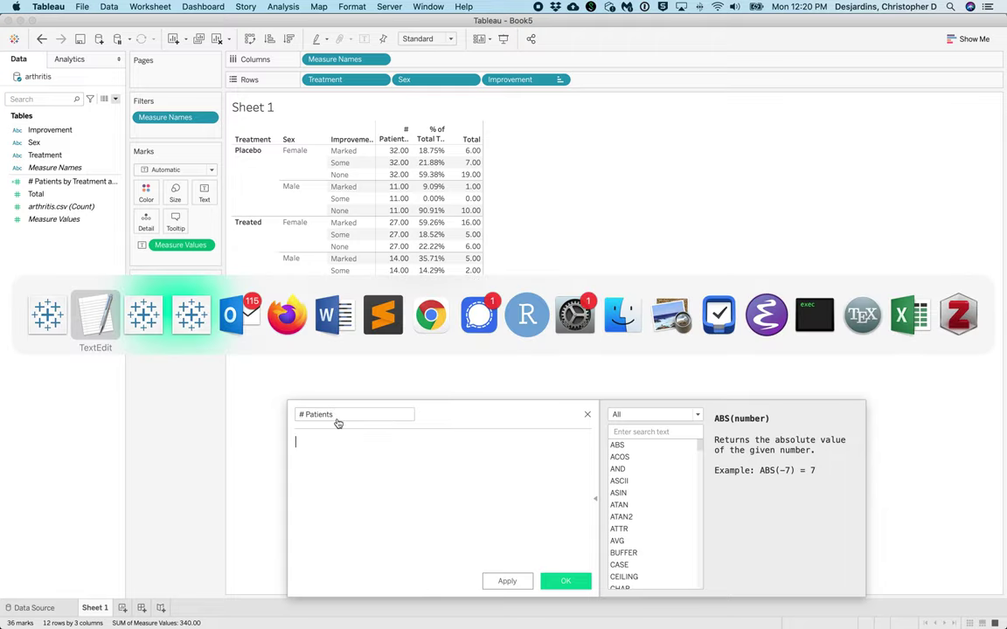
{"action": "left_click_drag", "start_coordinate": [118, 232], "coordinate": [63, 140]}
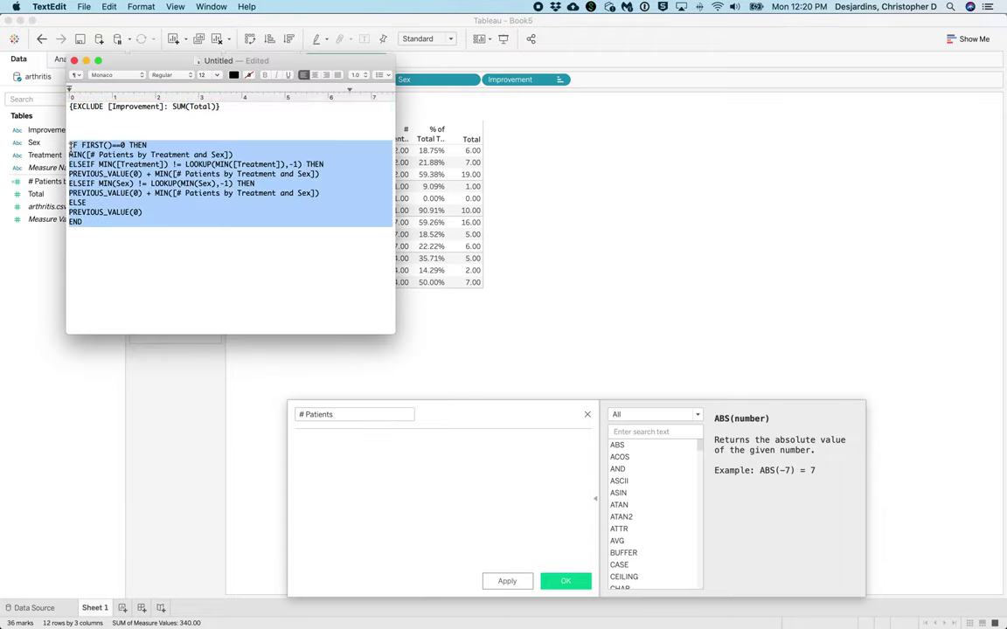
{"action": "left_click", "coordinate": [425, 516]}
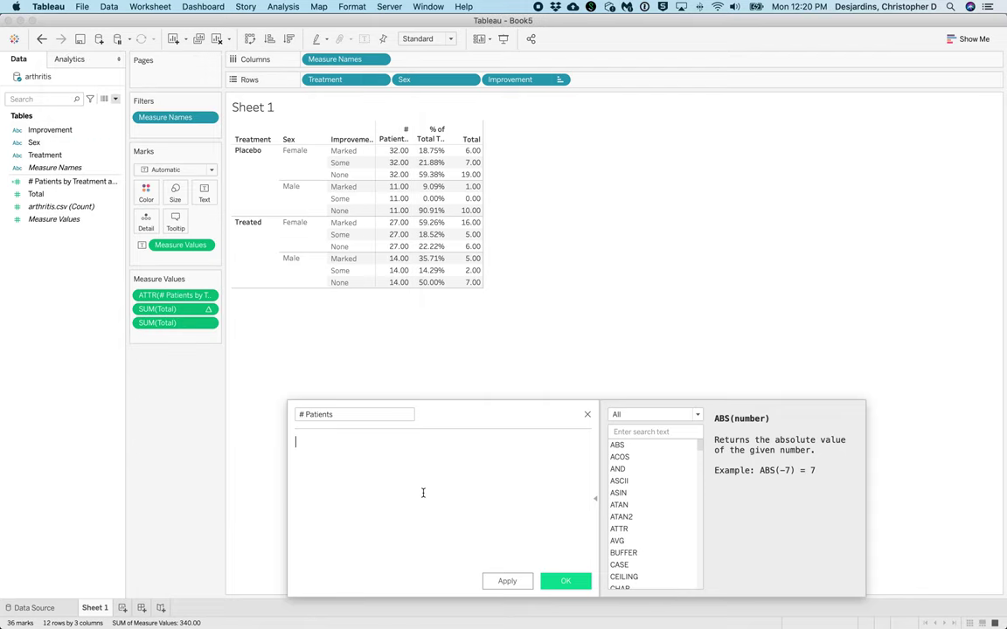
{"action": "key", "text": "super+v"}
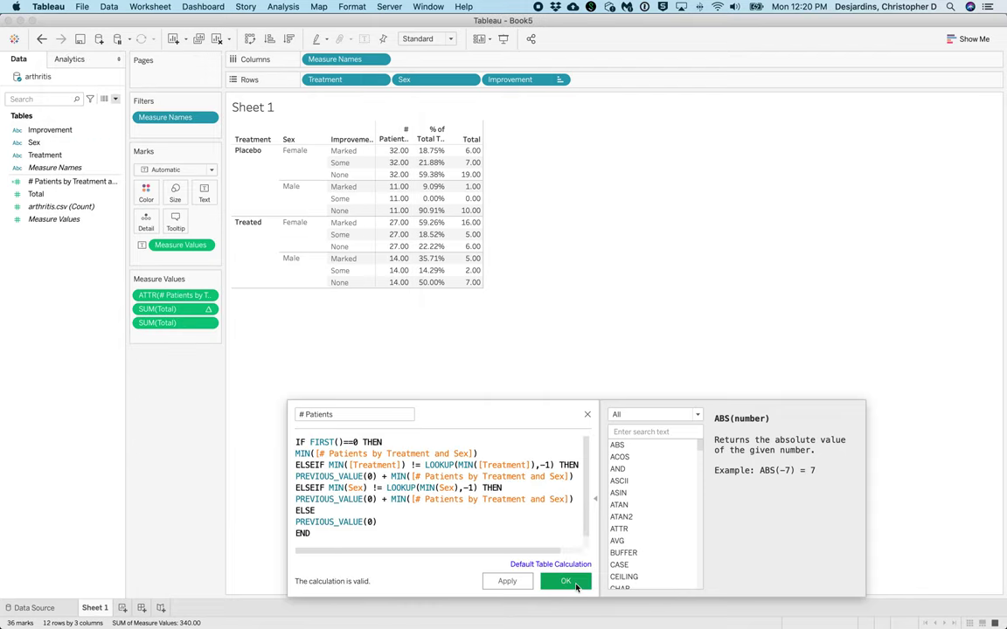
{"action": "left_click", "coordinate": [566, 582]}
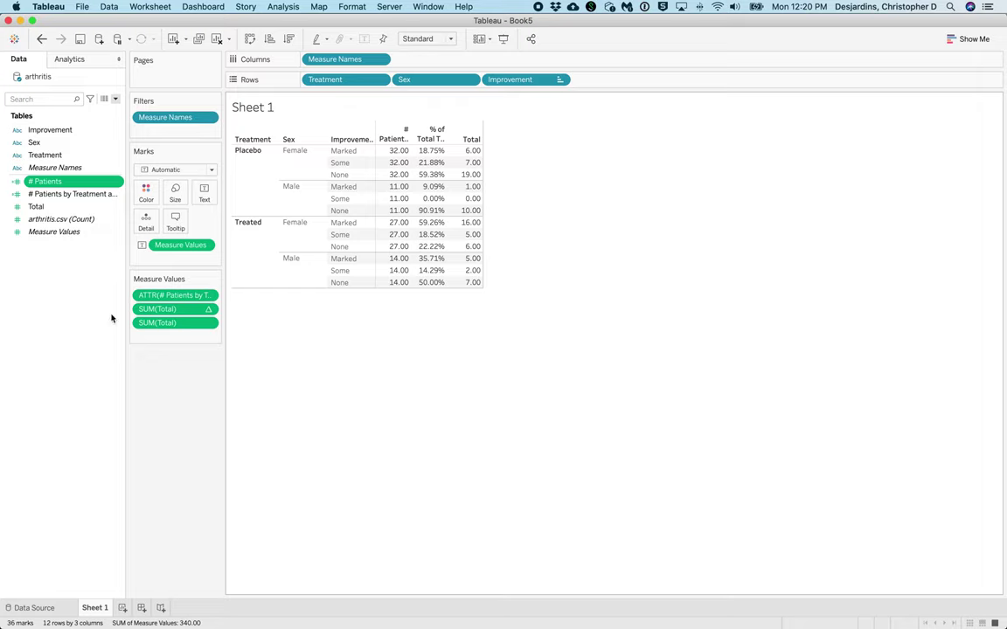
{"action": "left_click_drag", "start_coordinate": [70, 181], "coordinate": [451, 210]}
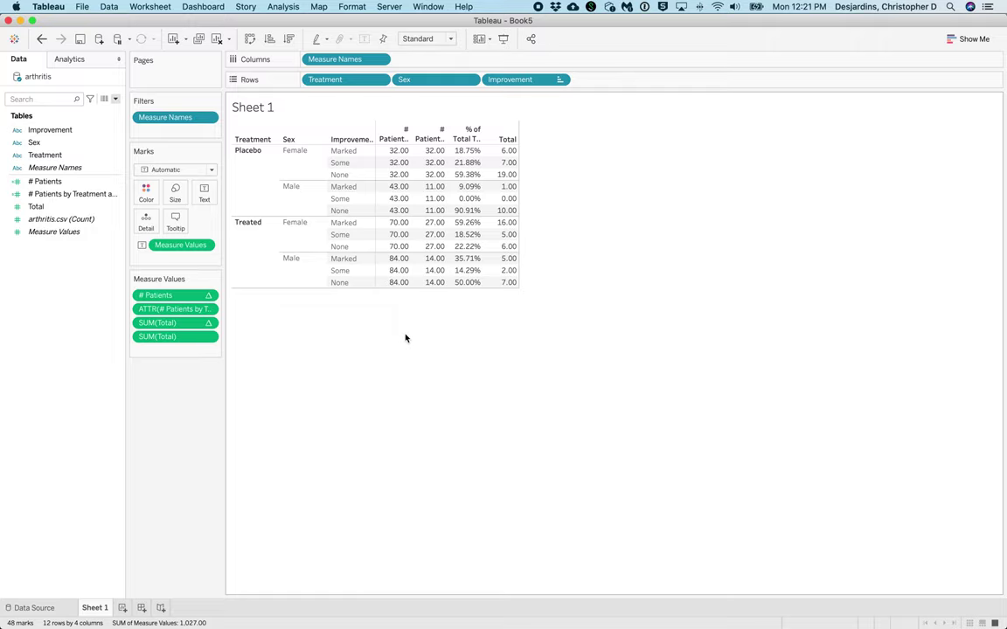
{"action": "left_click_drag", "start_coordinate": [159, 243], "coordinate": [148, 224]}
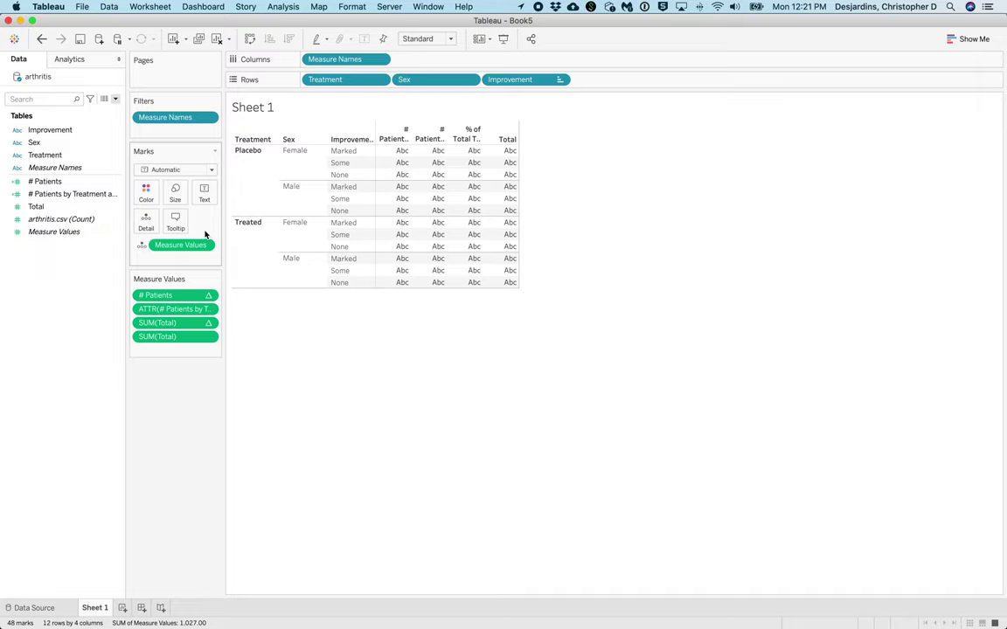
- Remove Measure Names, move Treatment, Sex and Improvement to Detail, and put percent-of-Total SUM(Total) on Rows
{"action": "left_click_drag", "start_coordinate": [335, 59], "coordinate": [86, 290]}
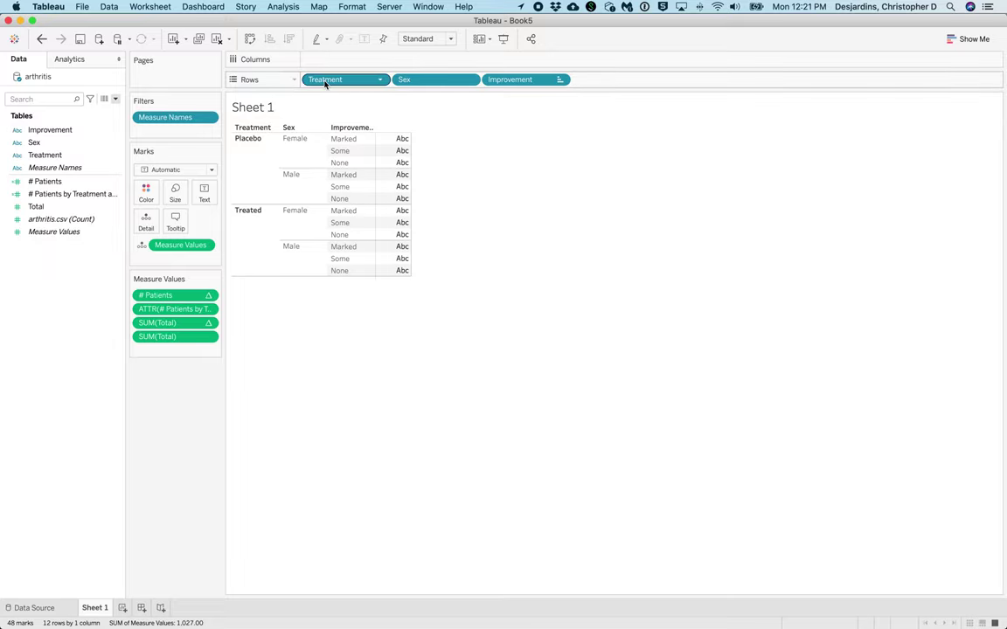
{"action": "left_click_drag", "start_coordinate": [325, 82], "coordinate": [148, 220]}
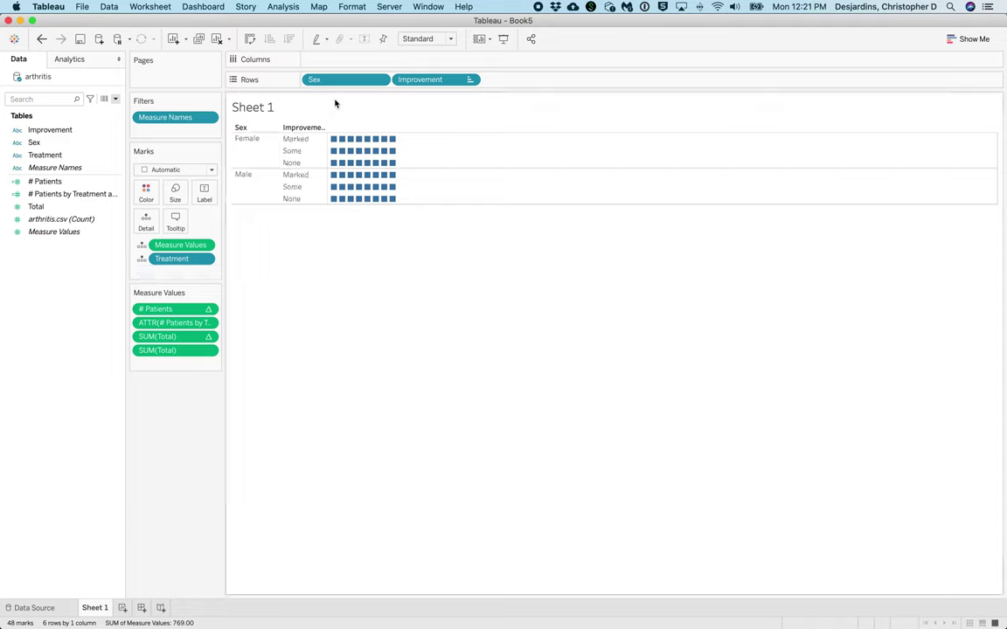
{"action": "left_click_drag", "start_coordinate": [335, 83], "coordinate": [148, 218]}
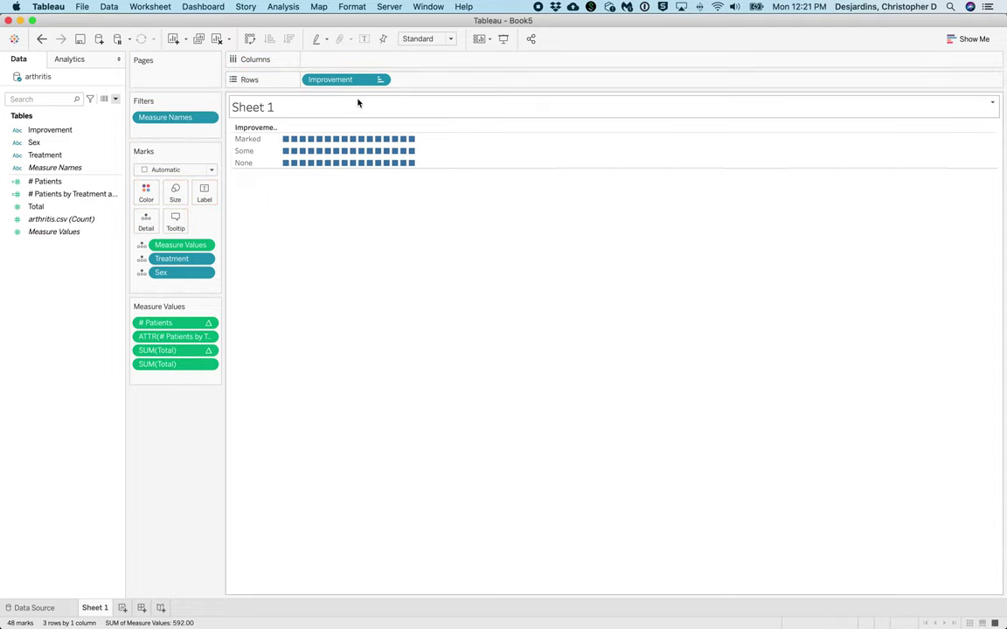
{"action": "left_click_drag", "start_coordinate": [340, 79], "coordinate": [151, 218]}
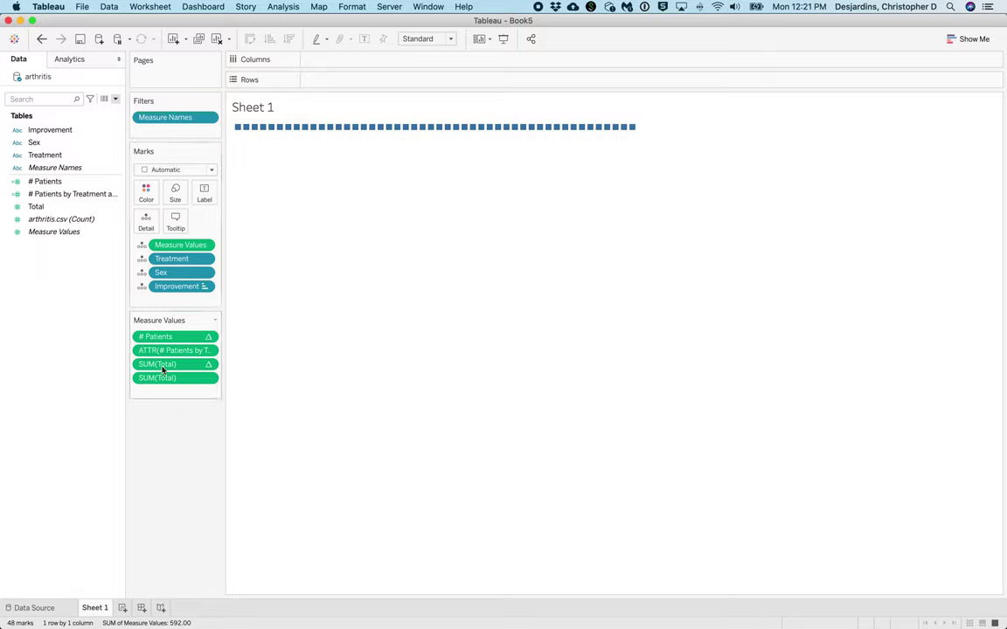
{"action": "left_click_drag", "start_coordinate": [175, 370], "coordinate": [321, 84]}
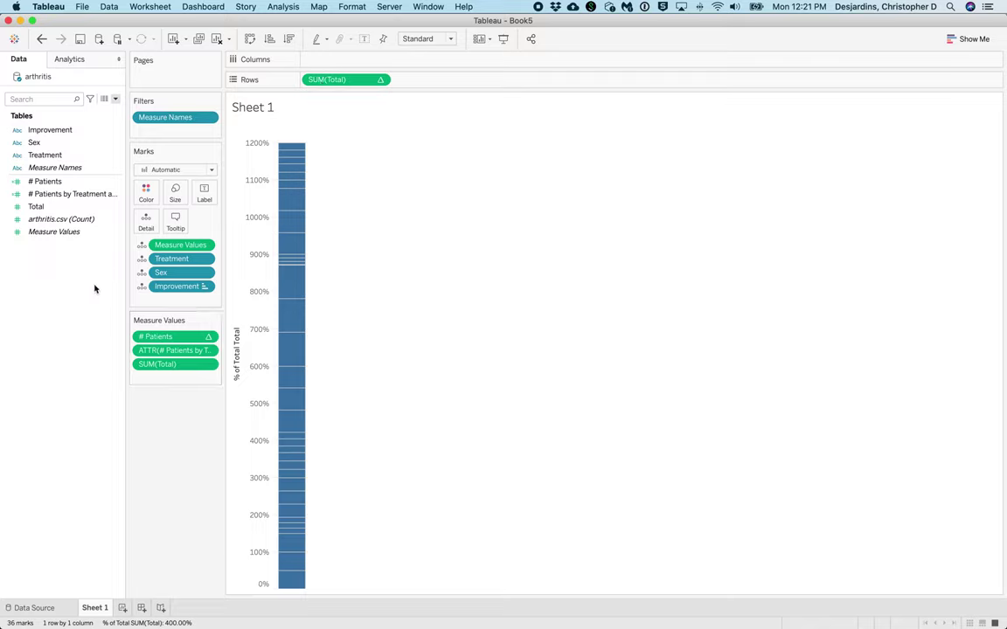
- Put # Patients on Columns to form a scatter, then edit its table calculation
{"action": "left_click_drag", "start_coordinate": [148, 337], "coordinate": [335, 64]}
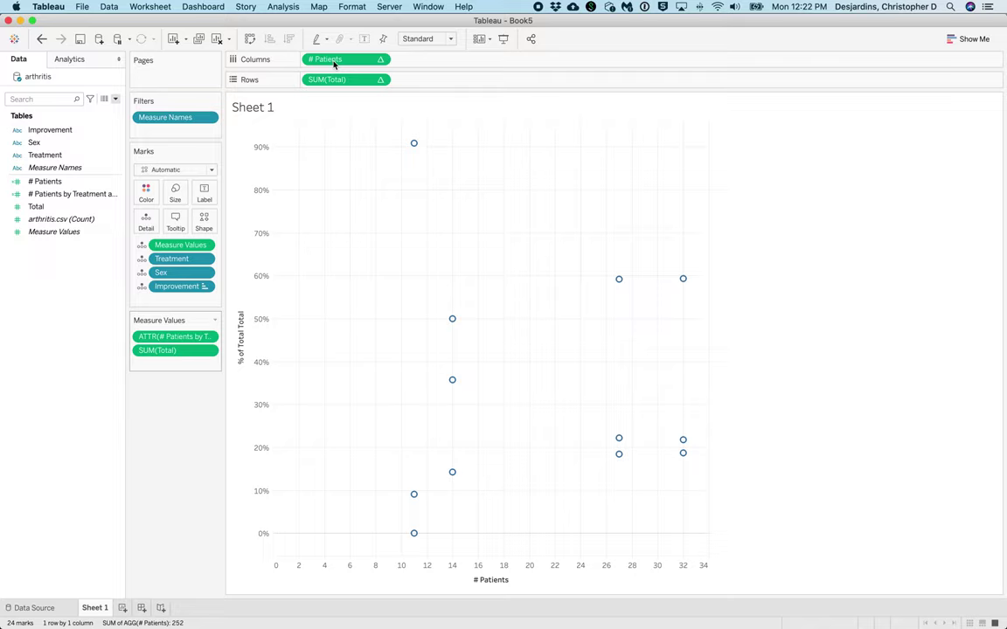
{"action": "left_click", "coordinate": [379, 60]}
{"action": "left_click", "coordinate": [379, 212]}
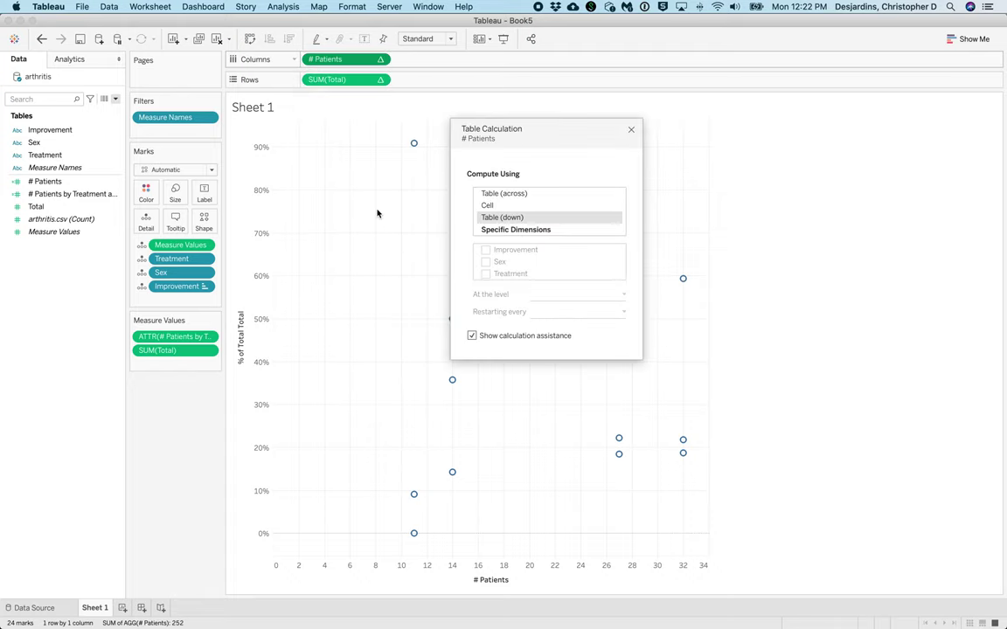
- Compute # Patients along Specific Dimensions Sex and Treatment, spreading points to 32, 59, 70 and 84
{"action": "left_click", "coordinate": [490, 229]}
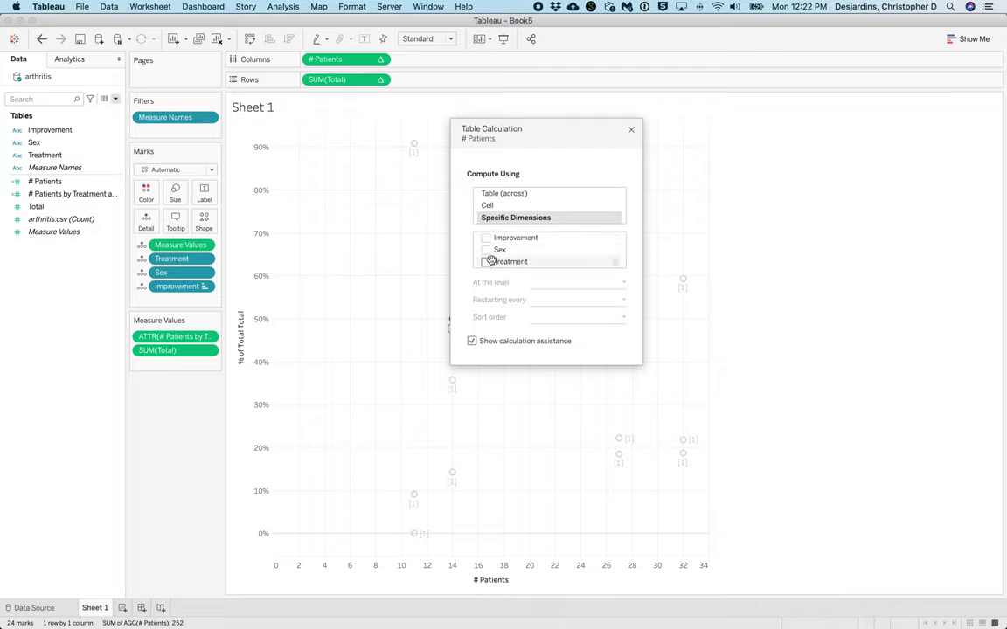
{"action": "left_click", "coordinate": [486, 250]}
{"action": "left_click", "coordinate": [486, 262]}
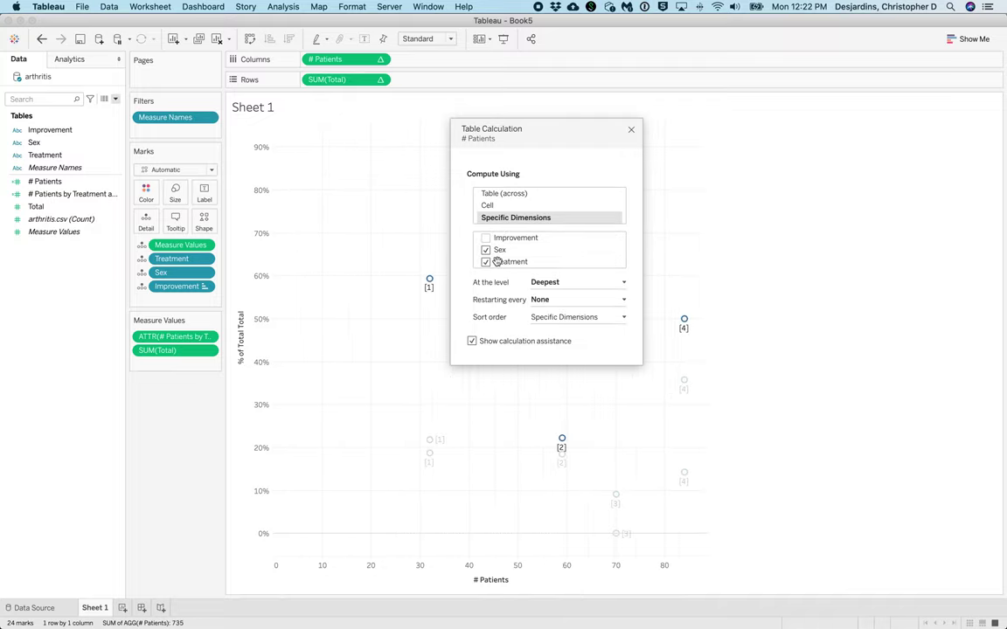
{"action": "left_click", "coordinate": [631, 130]}
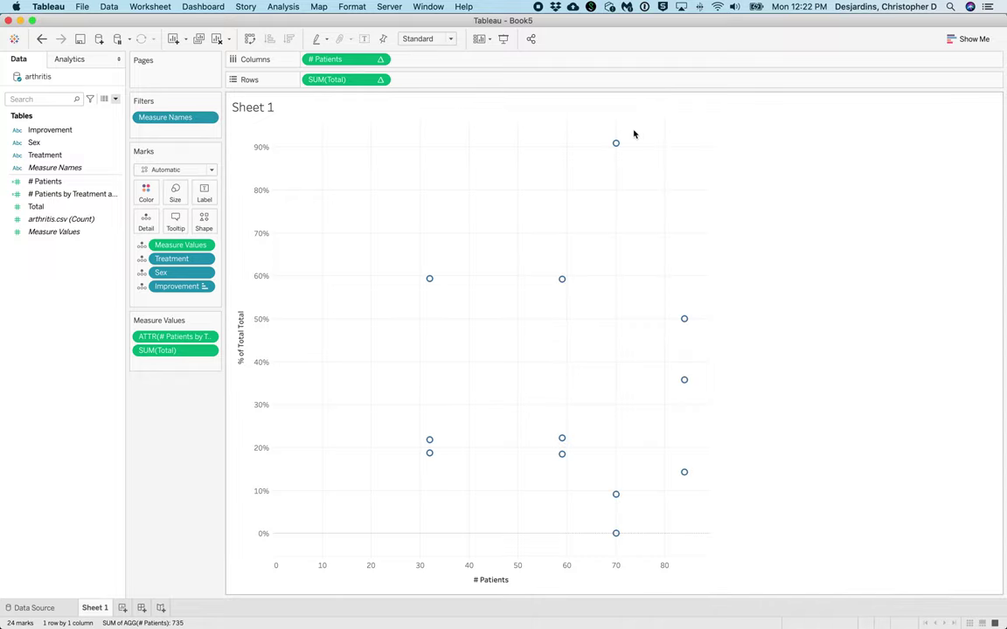
- Switch marks to Bar, sized by # Patients by Treatment and Sex with fixed, right-aligned widths
{"action": "left_click", "coordinate": [193, 170]}
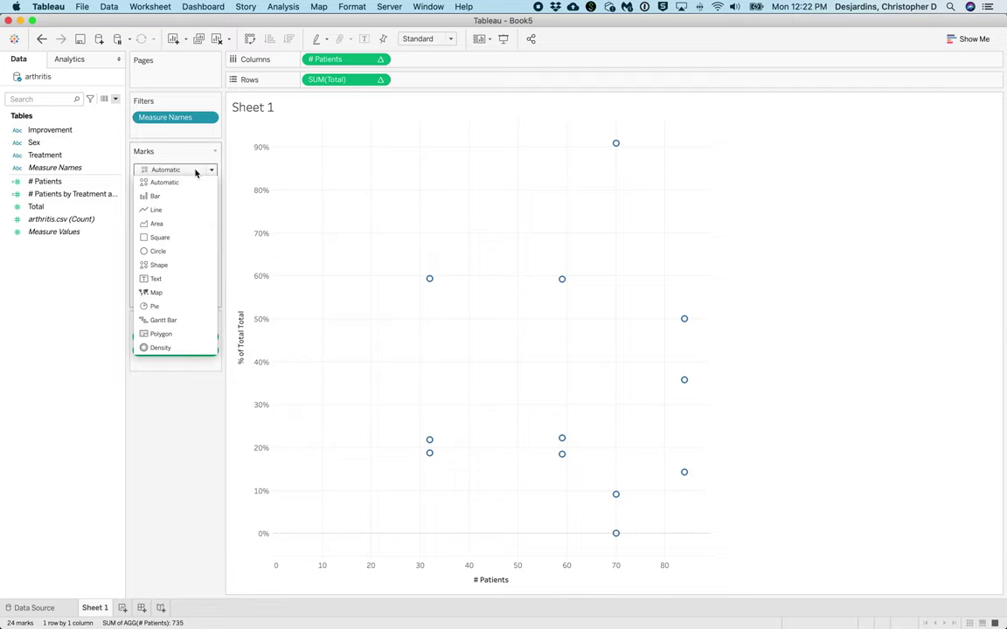
{"action": "left_click", "coordinate": [155, 197]}
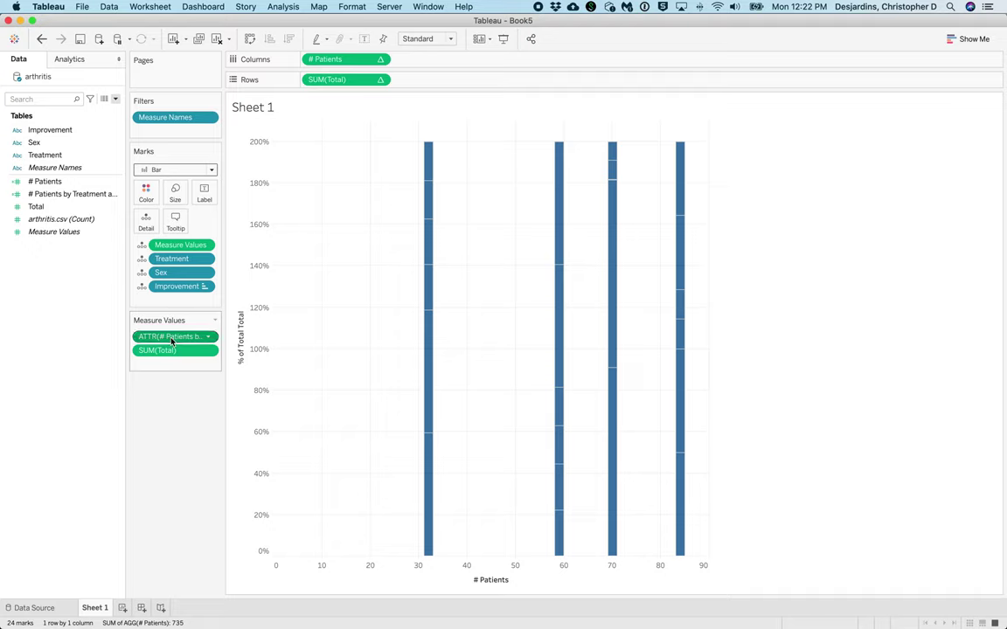
{"action": "left_click_drag", "start_coordinate": [175, 337], "coordinate": [174, 200]}
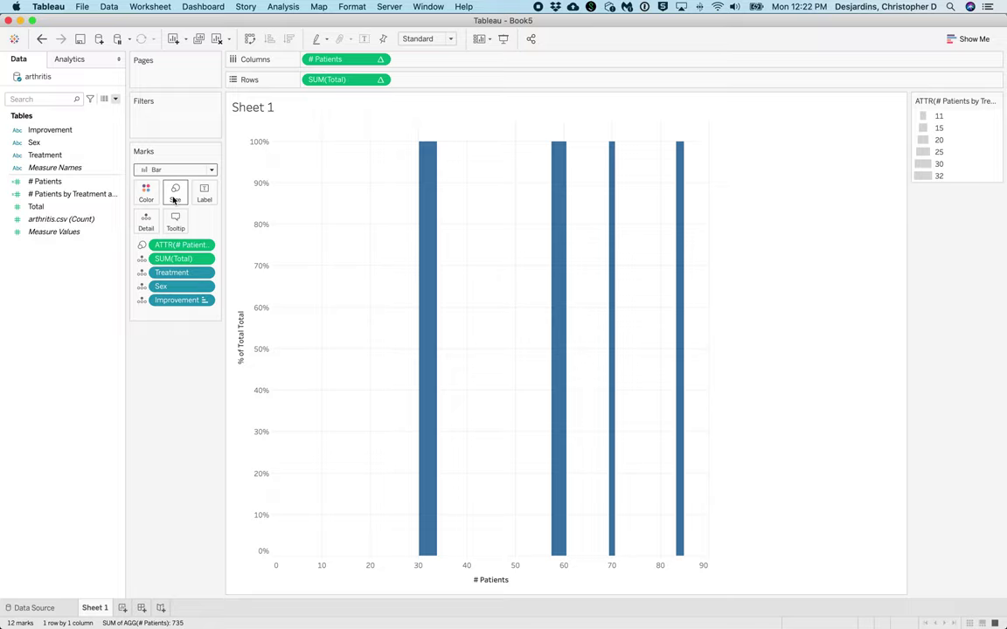
{"action": "left_click", "coordinate": [174, 200]}
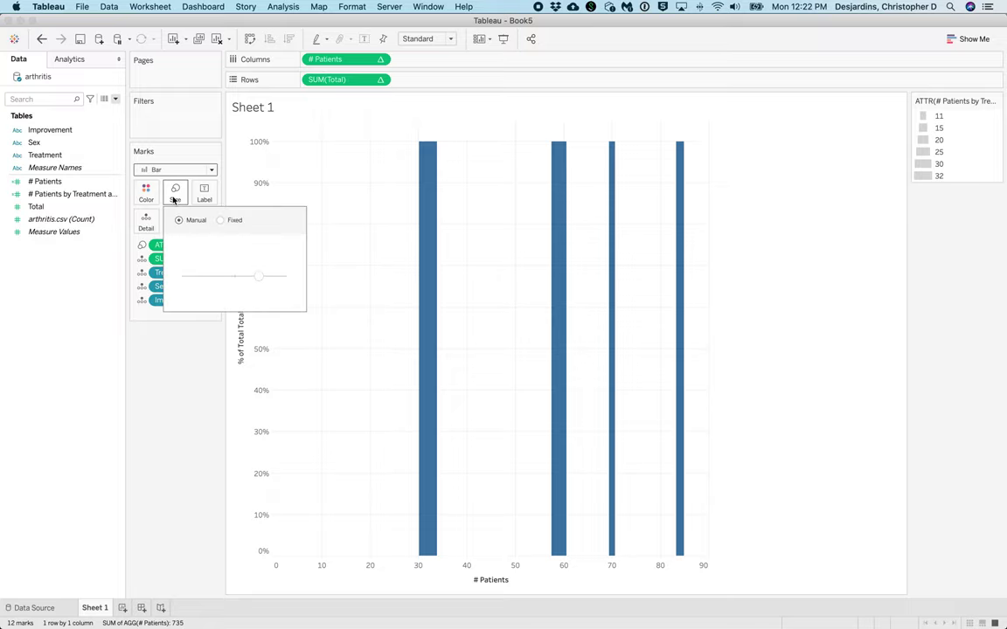
{"action": "left_click", "coordinate": [221, 220]}
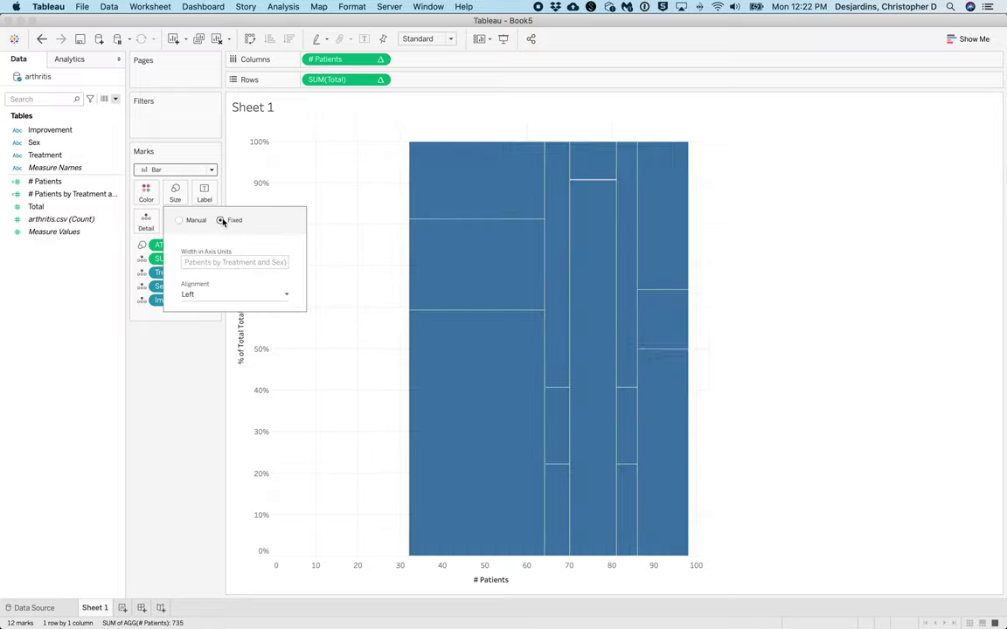
{"action": "left_click", "coordinate": [241, 297]}
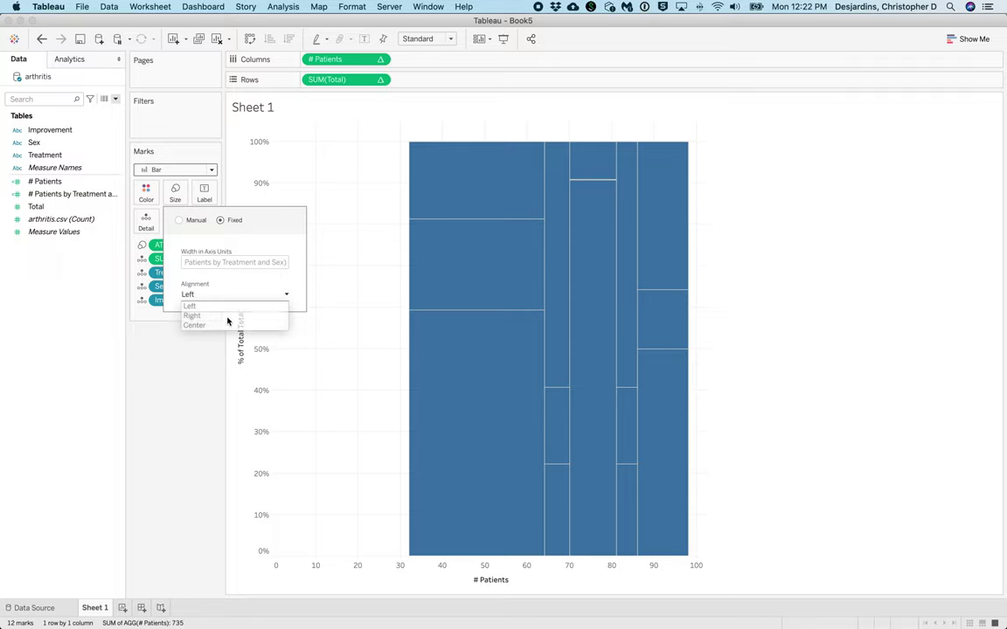
{"action": "left_click", "coordinate": [227, 317]}
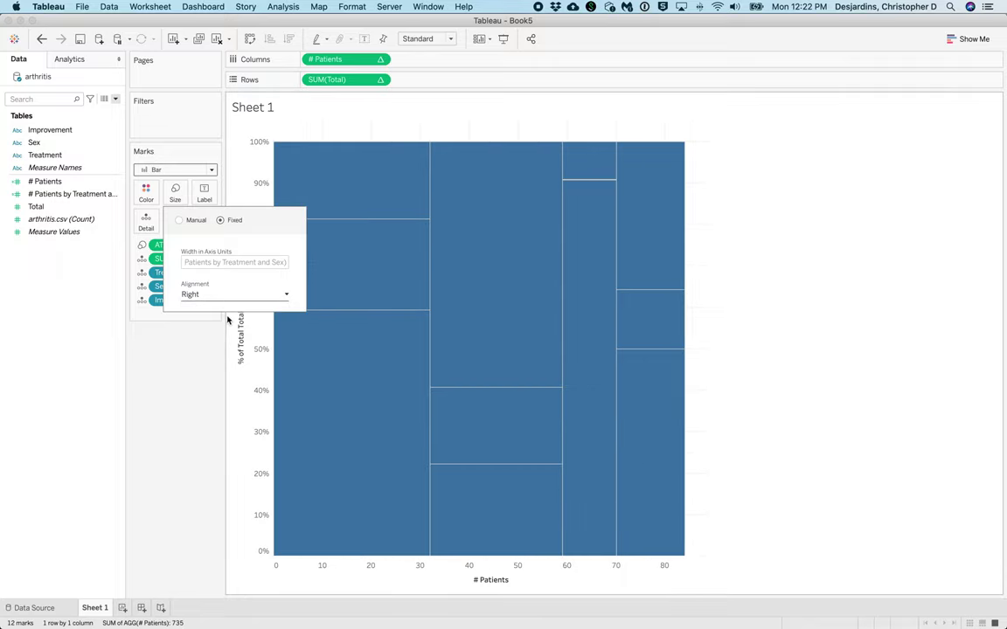
{"action": "left_click", "coordinate": [143, 373]}
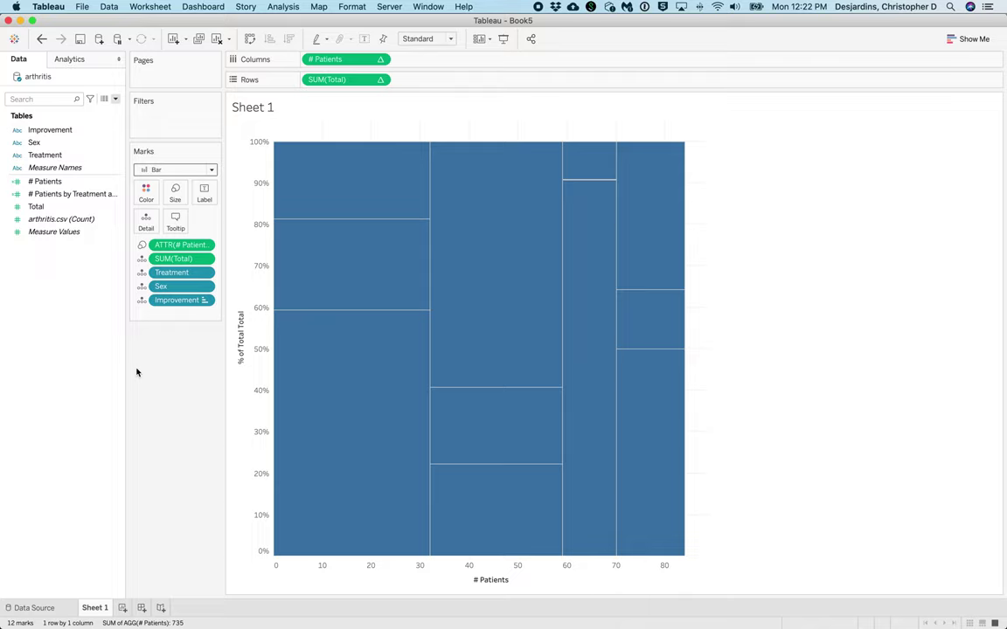
- Colour the bars by Improvement using the Color Blind palette, with None in grey
{"action": "left_click_drag", "start_coordinate": [50, 129], "coordinate": [146, 199]}
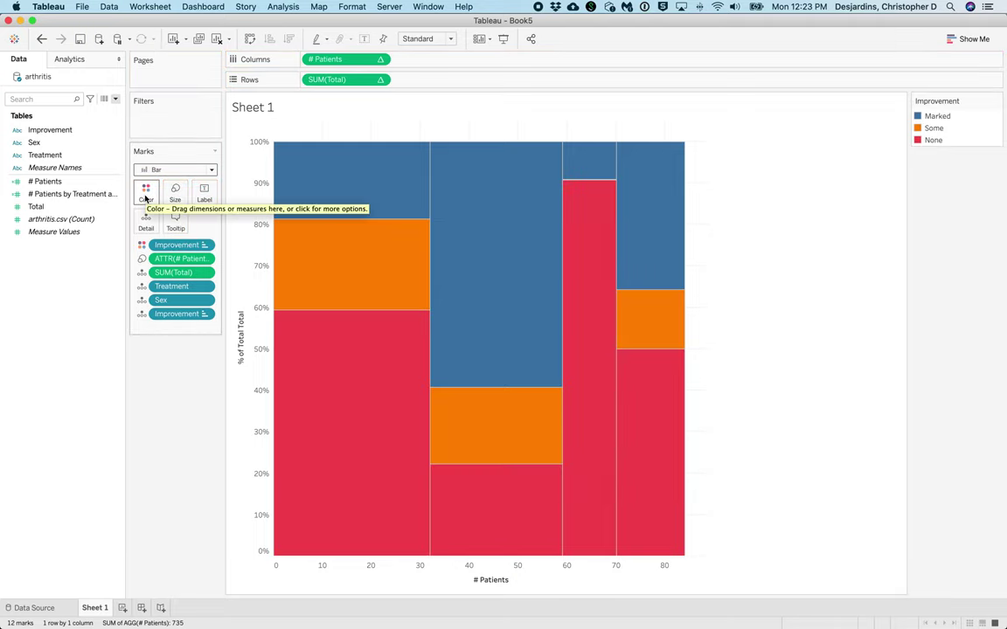
{"action": "left_click", "coordinate": [145, 198]}
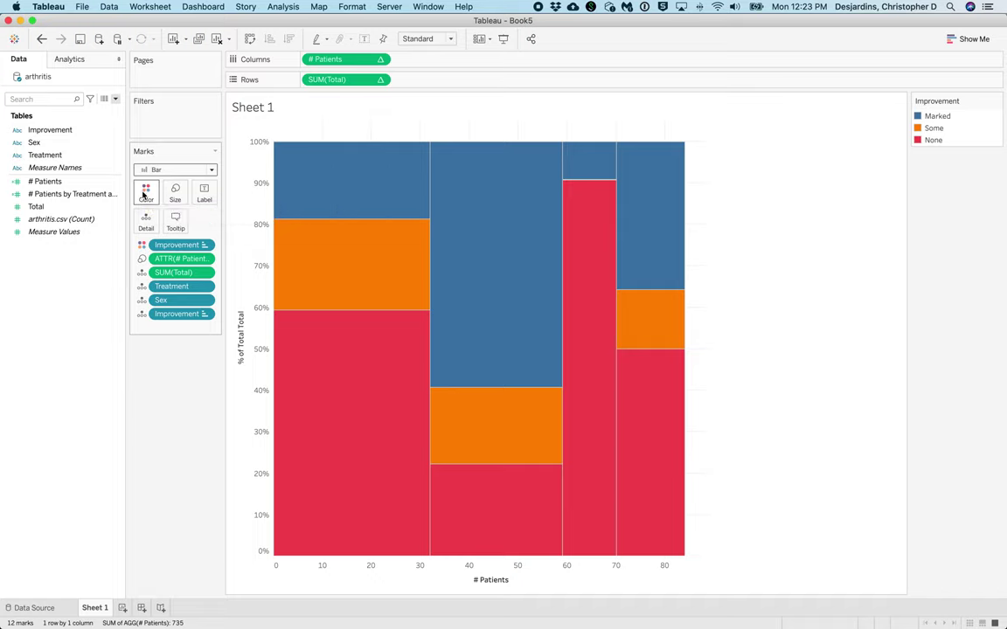
{"action": "left_click", "coordinate": [205, 234]}
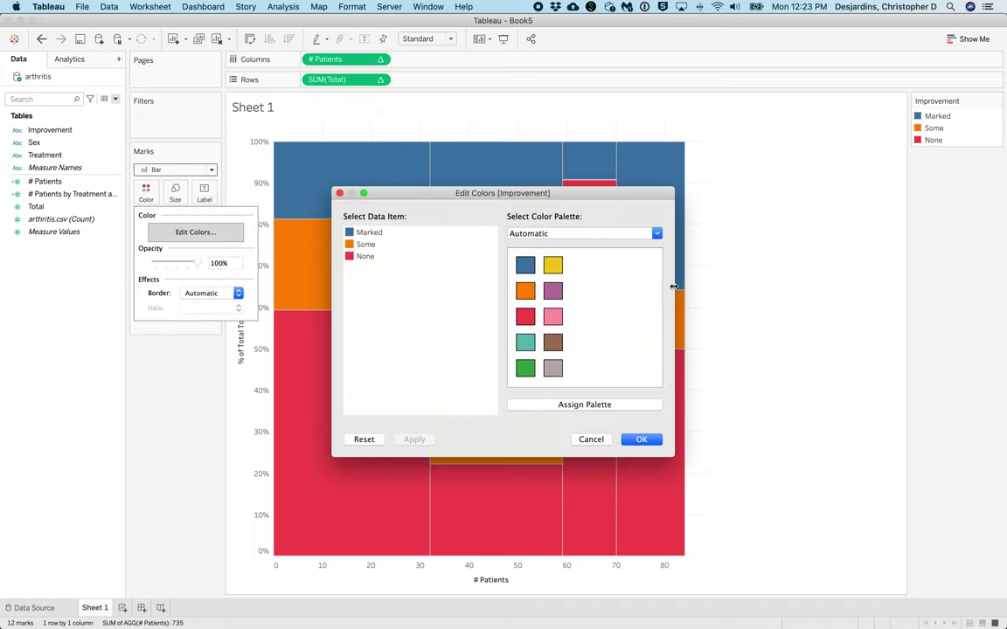
{"action": "left_click", "coordinate": [580, 233]}
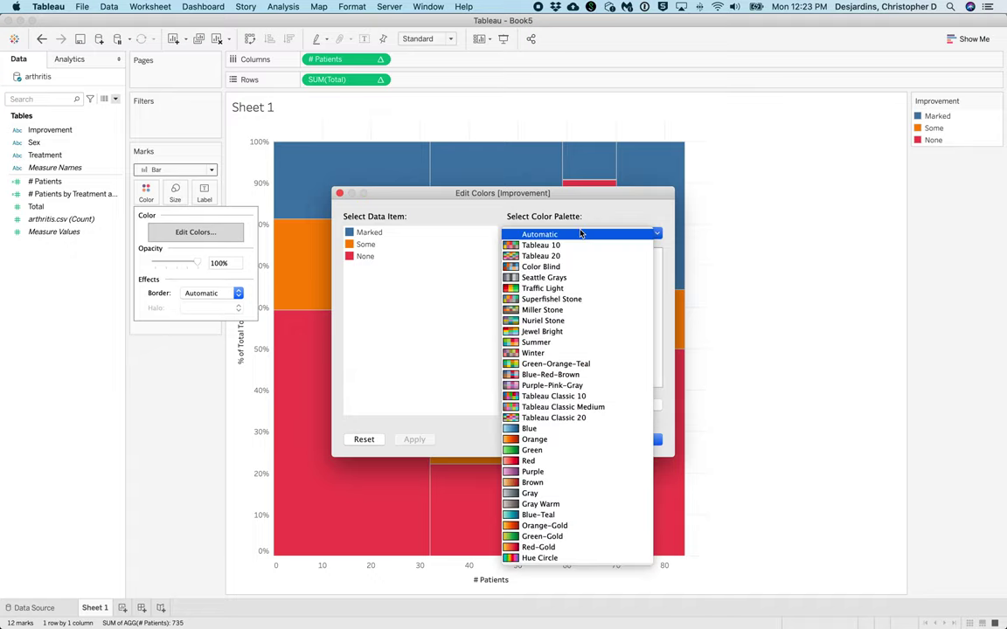
{"action": "left_click", "coordinate": [577, 266]}
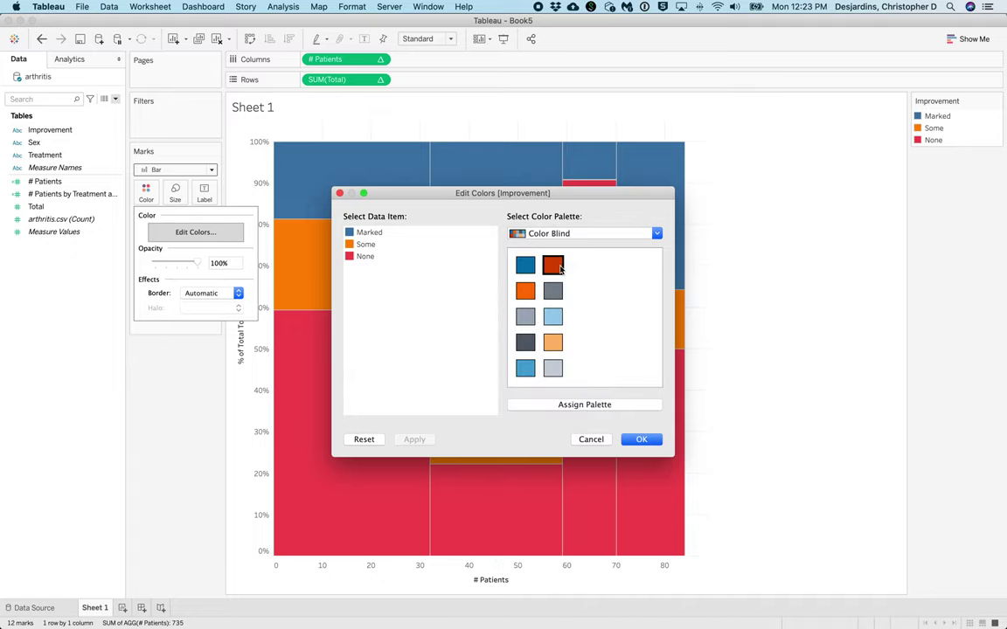
{"action": "left_click", "coordinate": [595, 406]}
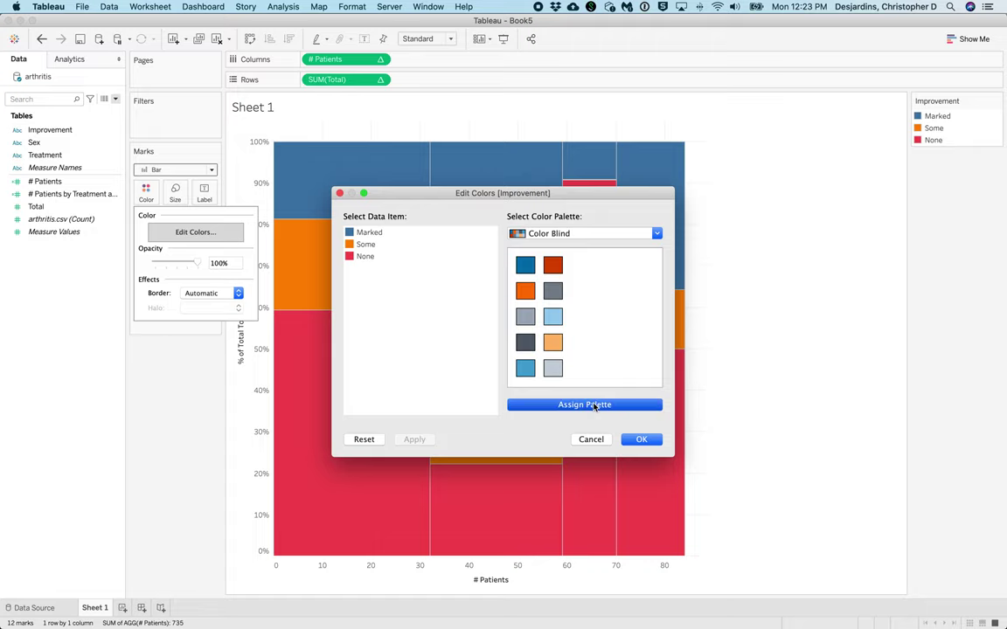
{"action": "left_click", "coordinate": [642, 440]}
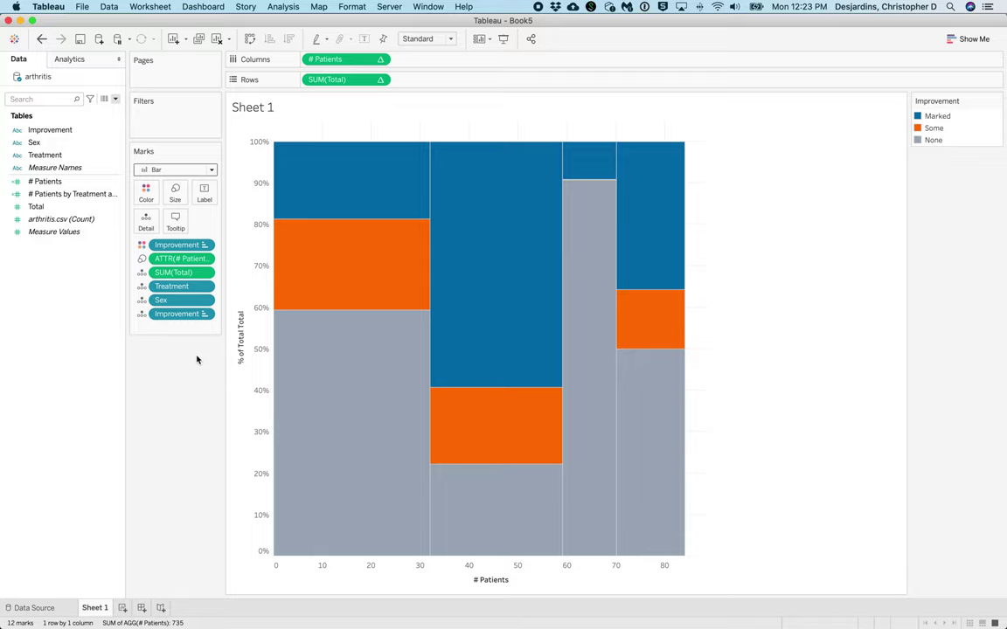
{"action": "left_click", "coordinate": [122, 608]}
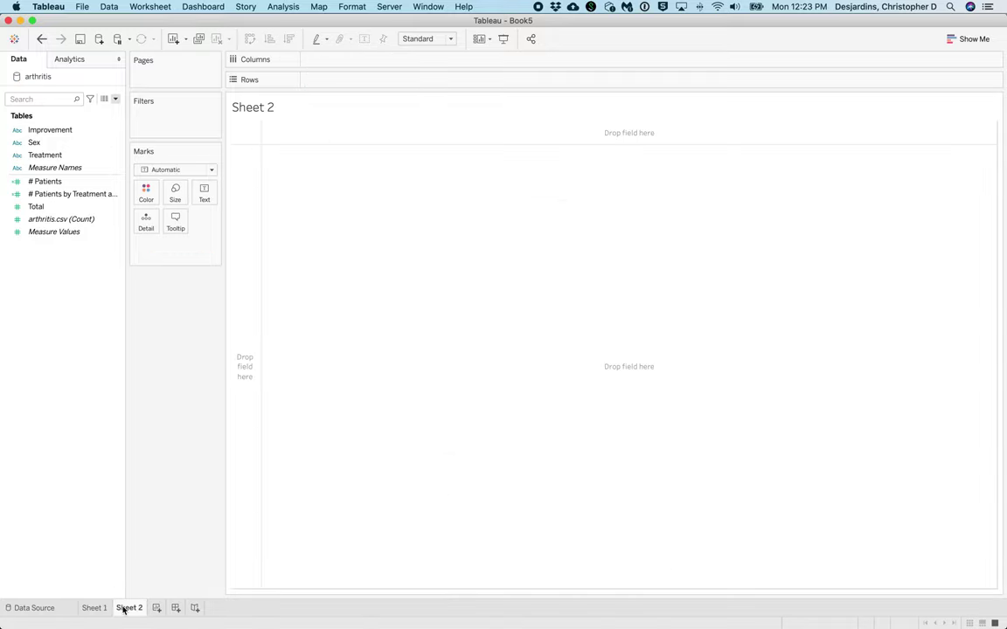
- Show SUM(Total) as one bar split by Sex and Treatment, with both as mark labels
{"action": "mouse_move", "coordinate": [123, 610]}
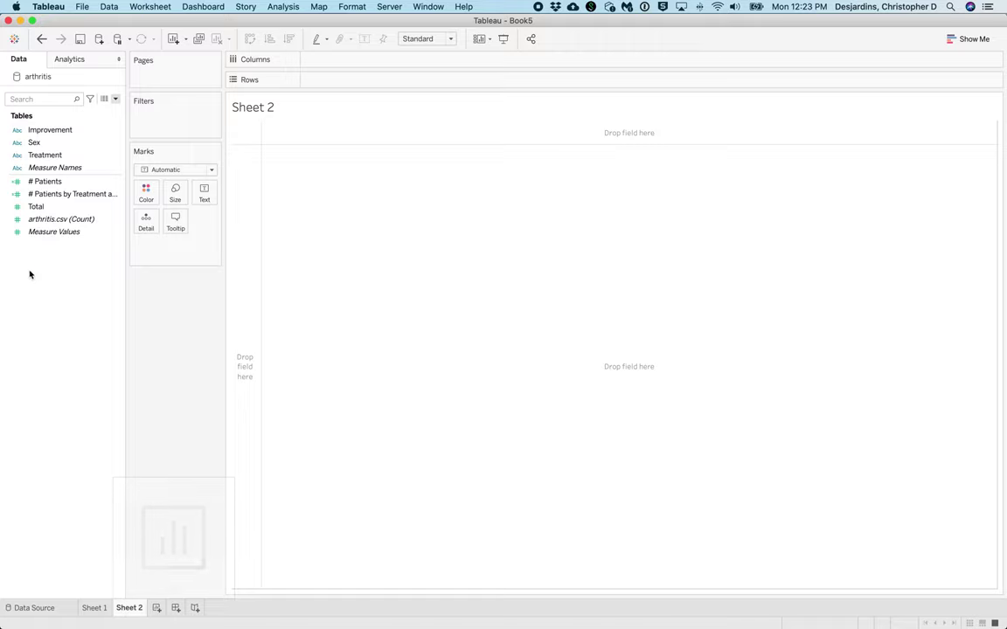
{"action": "left_click", "coordinate": [45, 181]}
{"action": "left_click_drag", "start_coordinate": [36, 206], "coordinate": [339, 61]}
{"action": "left_click", "coordinate": [100, 156]}
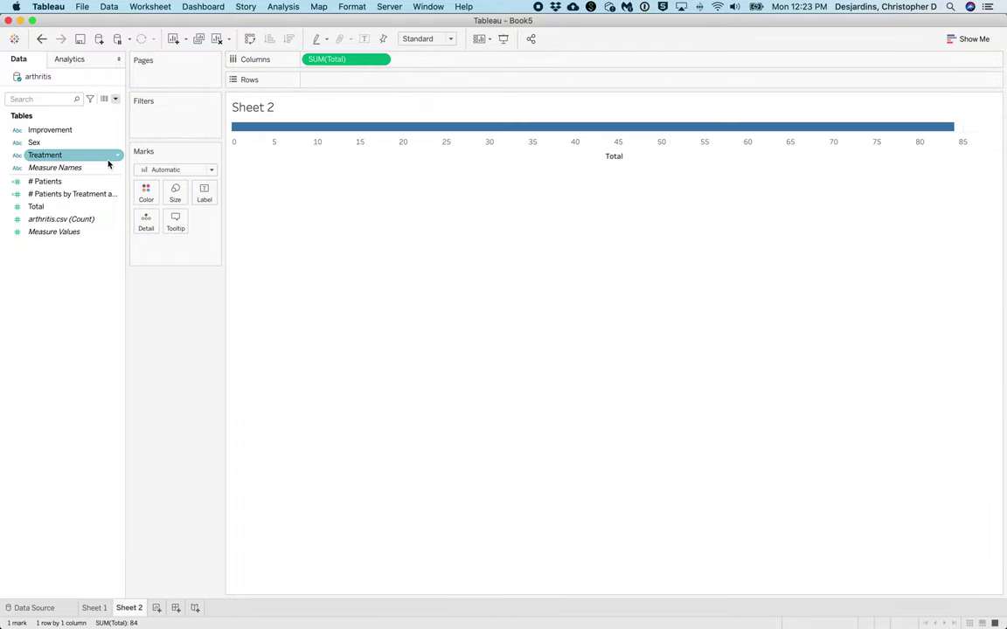
{"action": "left_click_drag", "start_coordinate": [47, 142], "coordinate": [414, 83]}
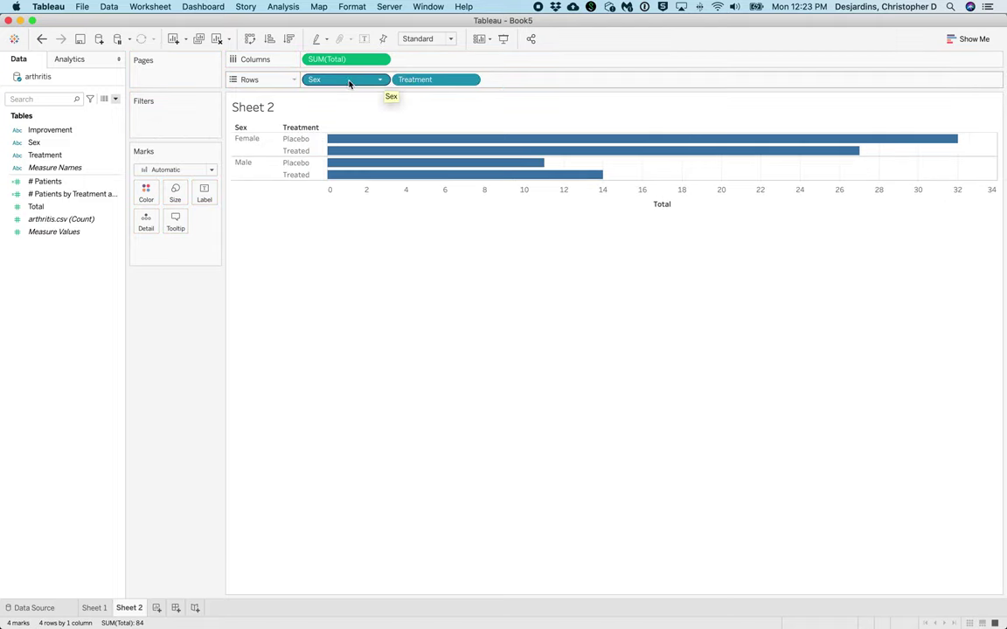
{"action": "left_click_drag", "start_coordinate": [345, 81], "coordinate": [202, 195]}
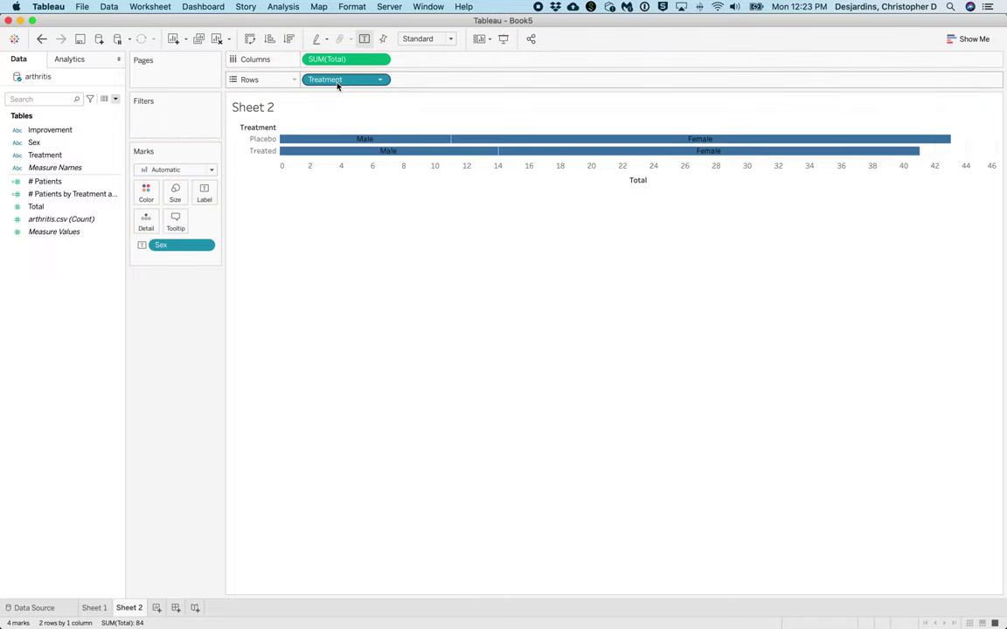
{"action": "left_click_drag", "start_coordinate": [337, 81], "coordinate": [204, 197]}
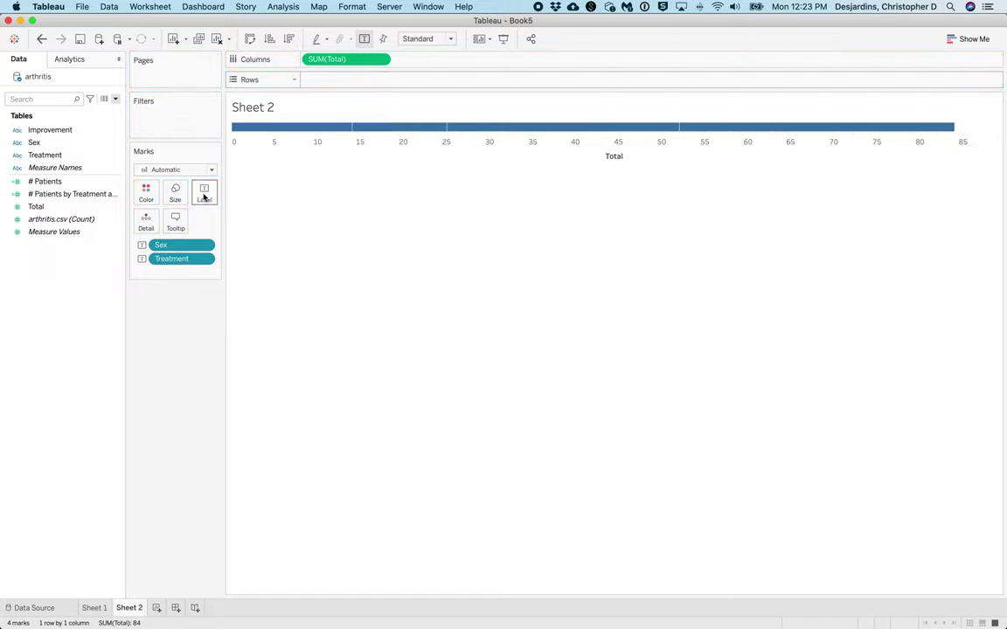
- Make the Total bar white
{"action": "left_click", "coordinate": [150, 195]}
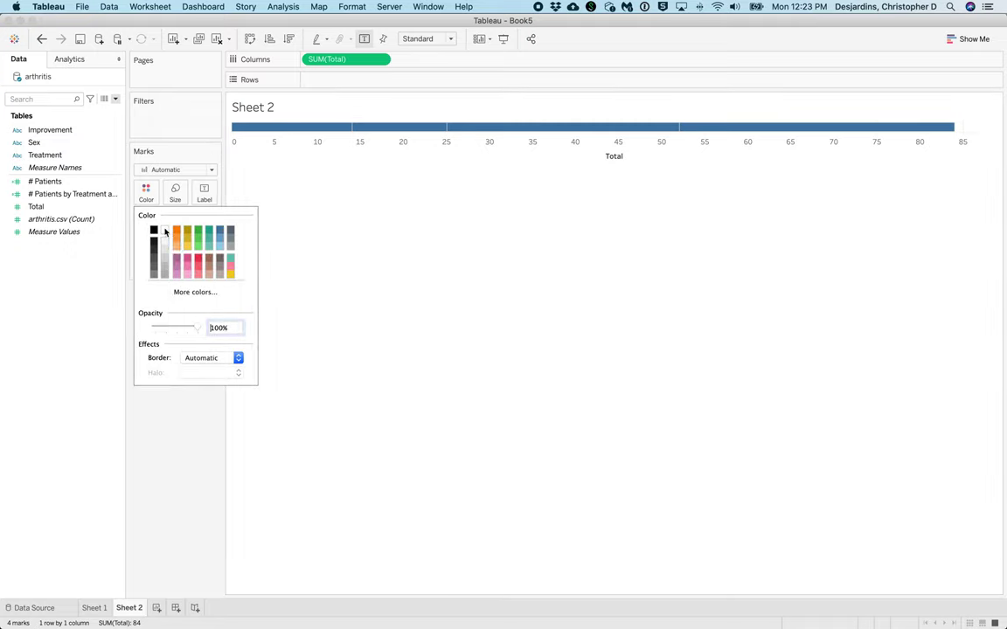
{"action": "left_click", "coordinate": [165, 231]}
{"action": "left_click", "coordinate": [211, 359]}
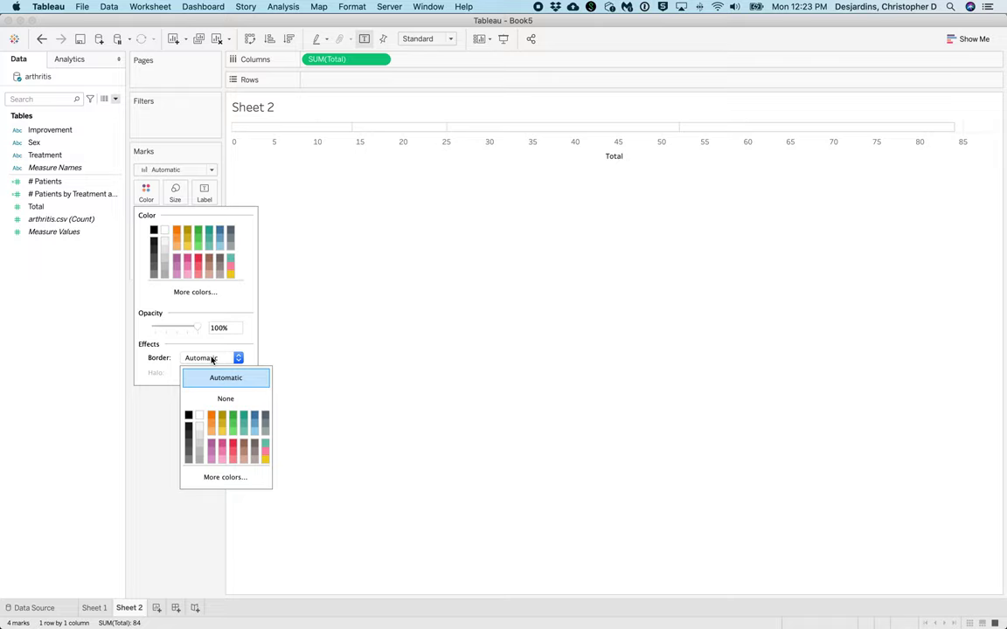
{"action": "left_click", "coordinate": [366, 364]}
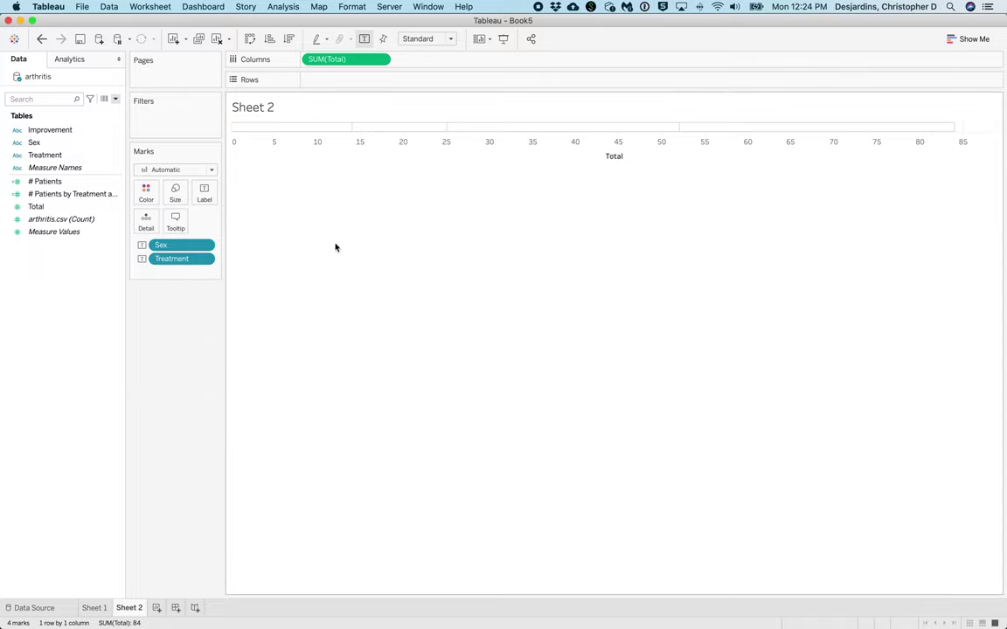
- Make the bar taller, then sort Sex descending and Treatment ascending so Female Placebo leads
{"action": "mouse_move", "coordinate": [365, 131]}
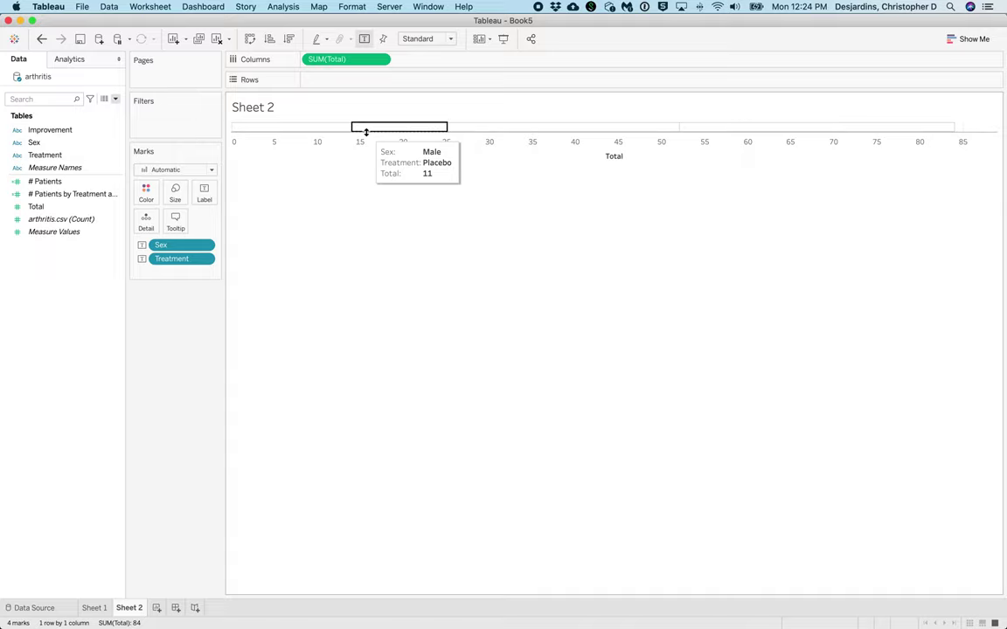
{"action": "left_click_drag", "start_coordinate": [366, 130], "coordinate": [366, 151]}
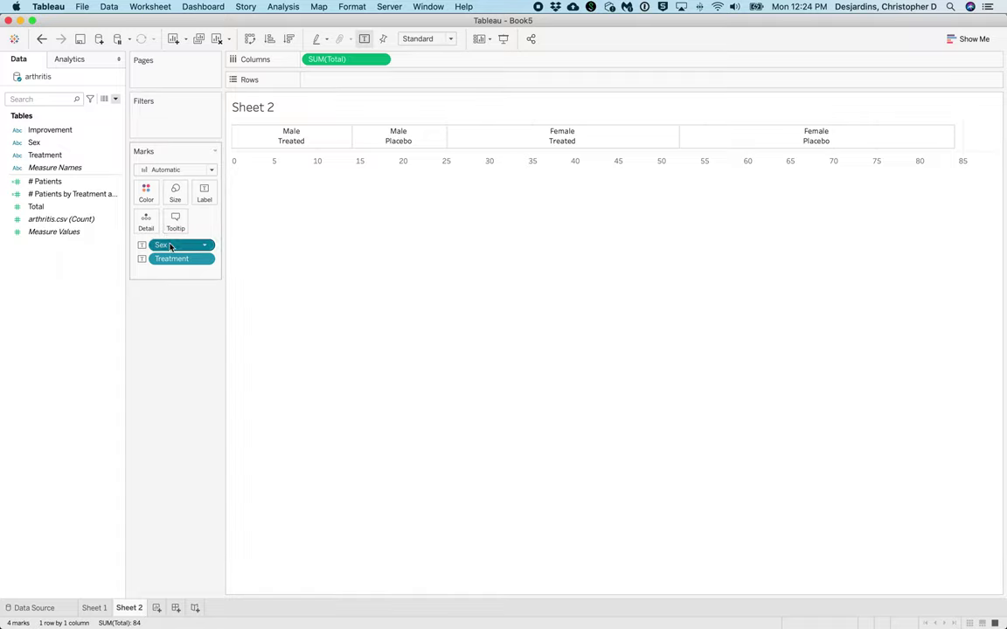
{"action": "left_click", "coordinate": [268, 40]}
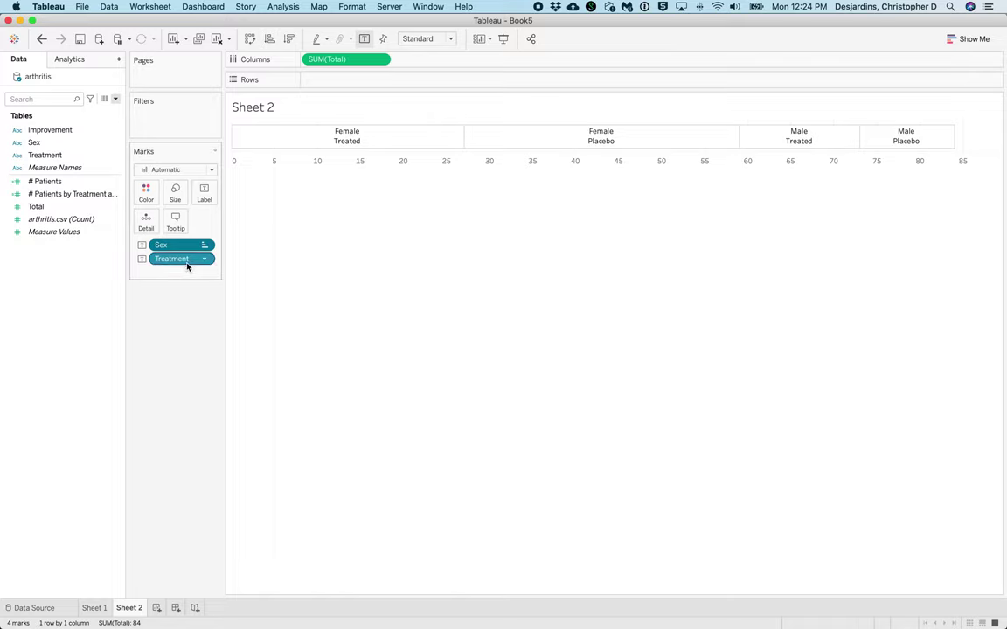
{"action": "left_click", "coordinate": [270, 39]}
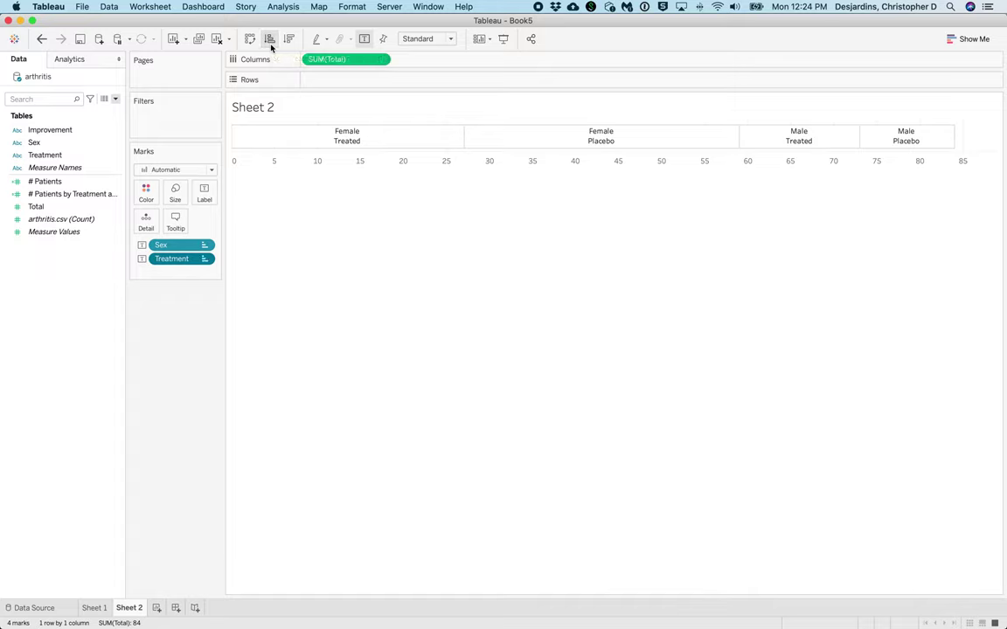
- Hide the Total axis header, drop tooltip command buttons, and create a new dashboard
{"action": "right_click", "coordinate": [501, 164]}
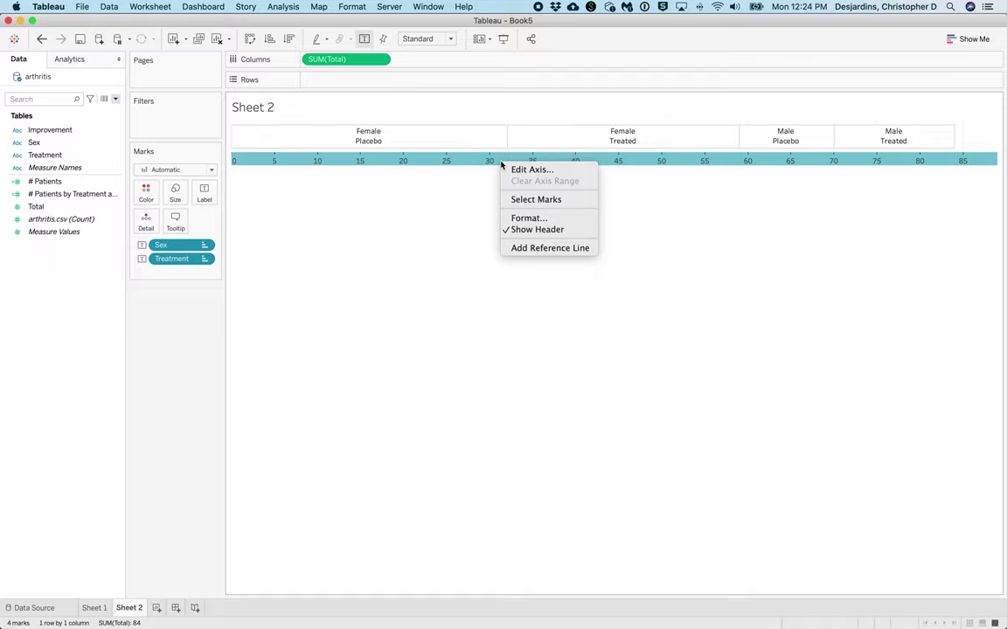
{"action": "left_click", "coordinate": [526, 230]}
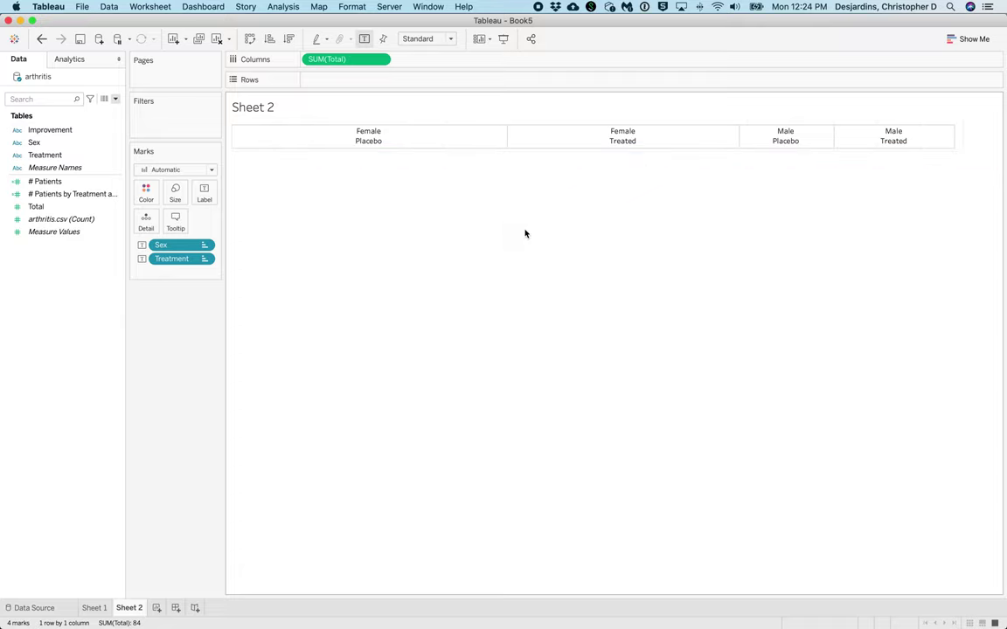
{"action": "left_click", "coordinate": [177, 224]}
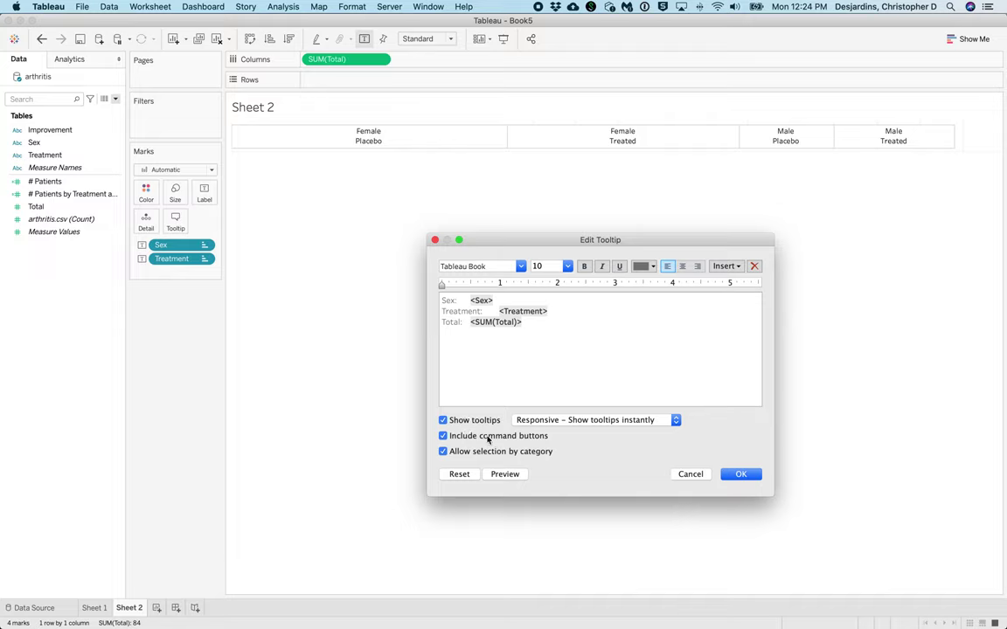
{"action": "left_click", "coordinate": [488, 436]}
{"action": "left_click", "coordinate": [741, 475]}
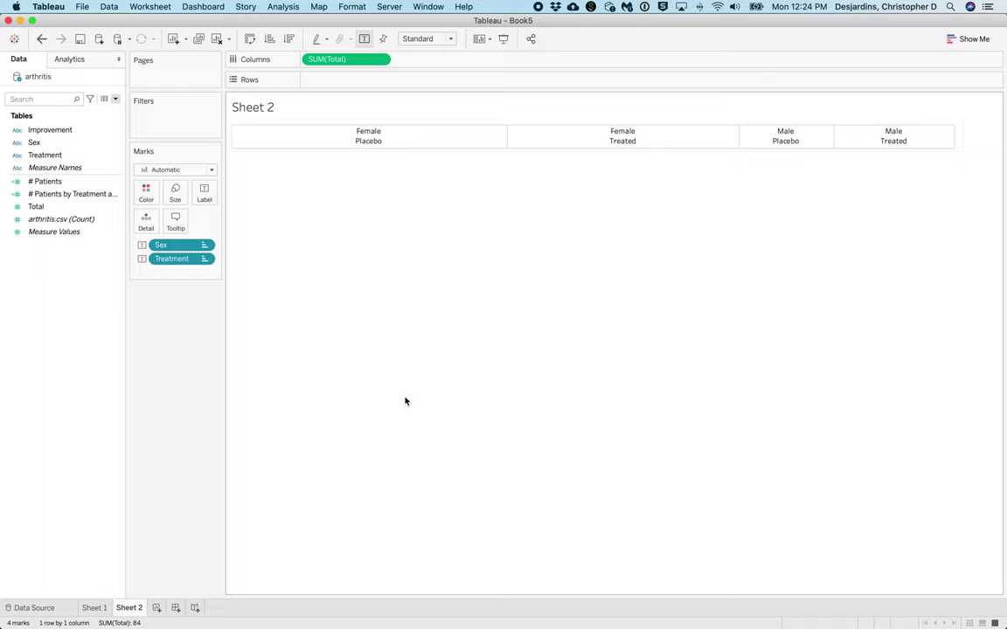
{"action": "left_click", "coordinate": [174, 608]}
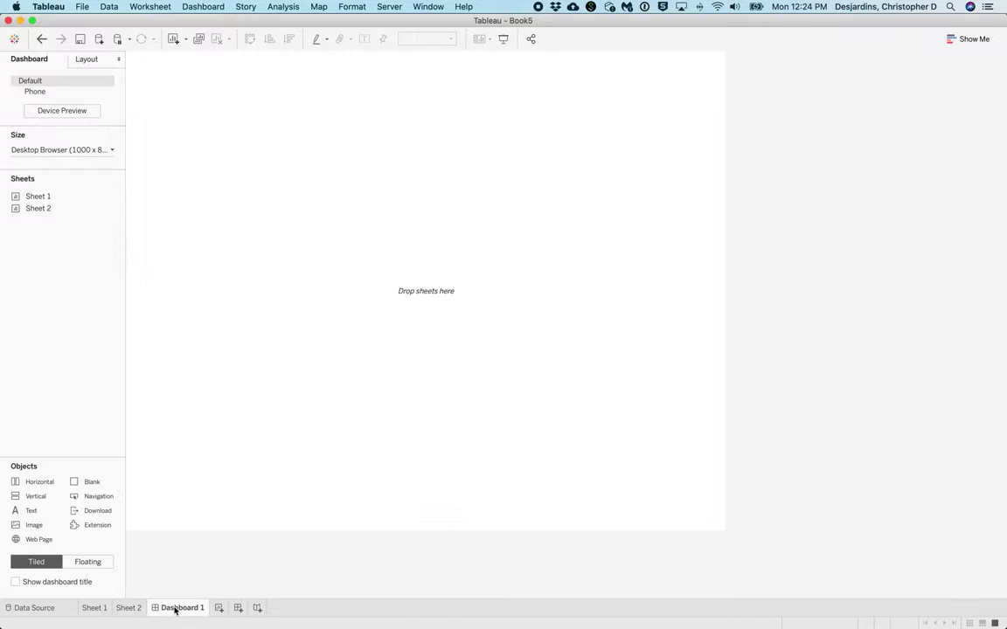
- Add Sheet 1's mosaic plot to the dashboard as a floating object near the centre
{"action": "left_click", "coordinate": [90, 563]}
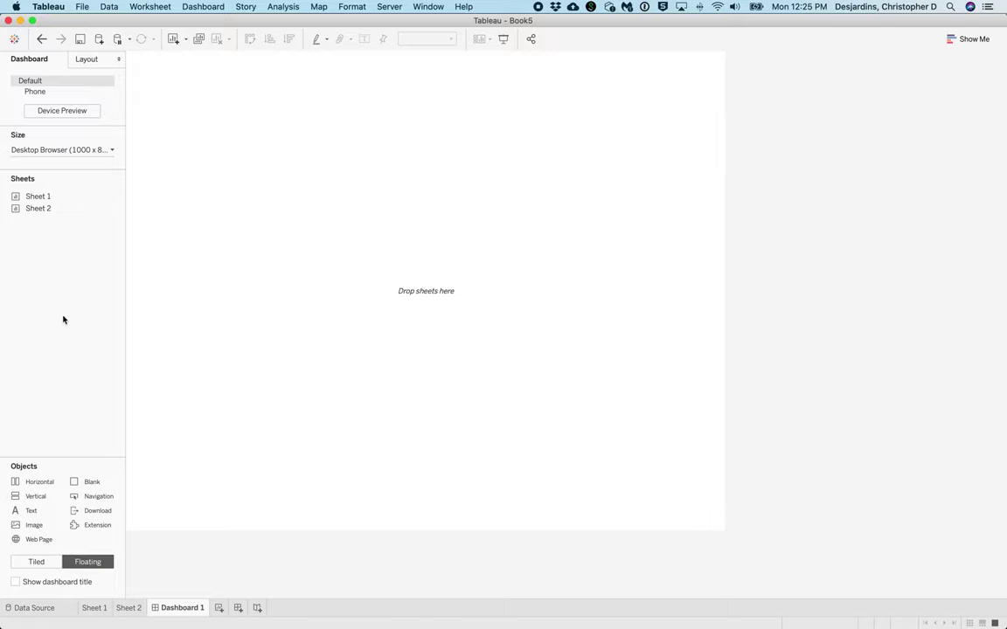
{"action": "double_click", "coordinate": [41, 196]}
{"action": "left_click_drag", "start_coordinate": [41, 195], "coordinate": [318, 209]}
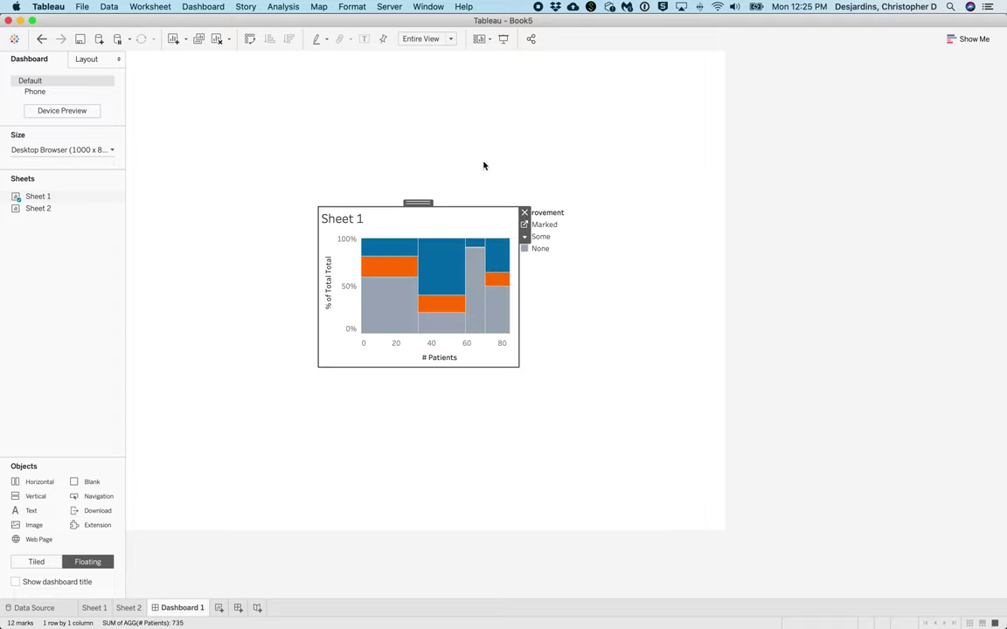
{"action": "left_click", "coordinate": [390, 182]}
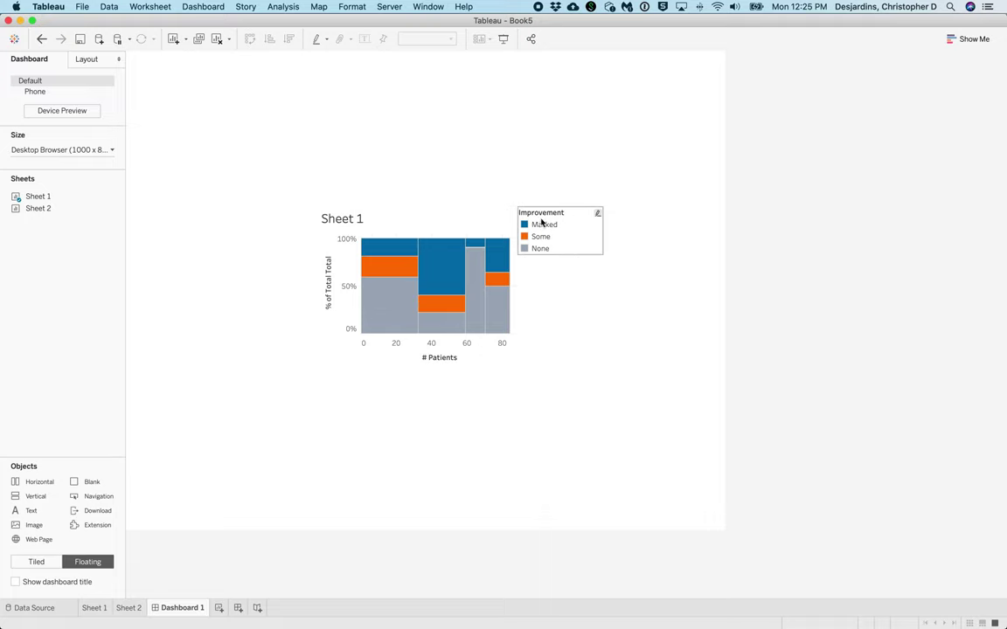
- Hide the mosaic plot's Sheet 1 title
{"action": "left_click", "coordinate": [412, 226]}
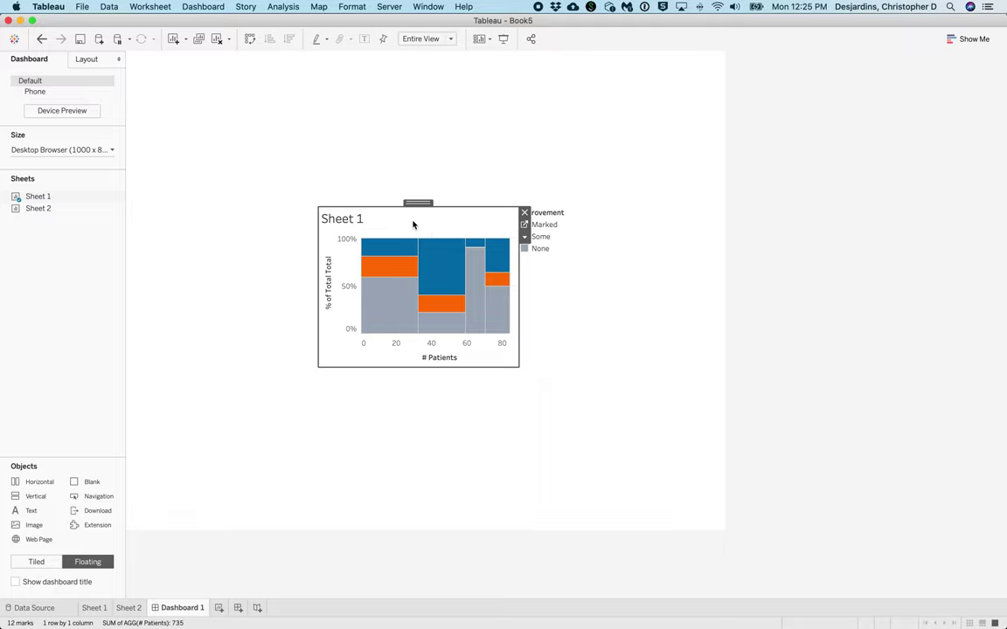
{"action": "right_click", "coordinate": [356, 220]}
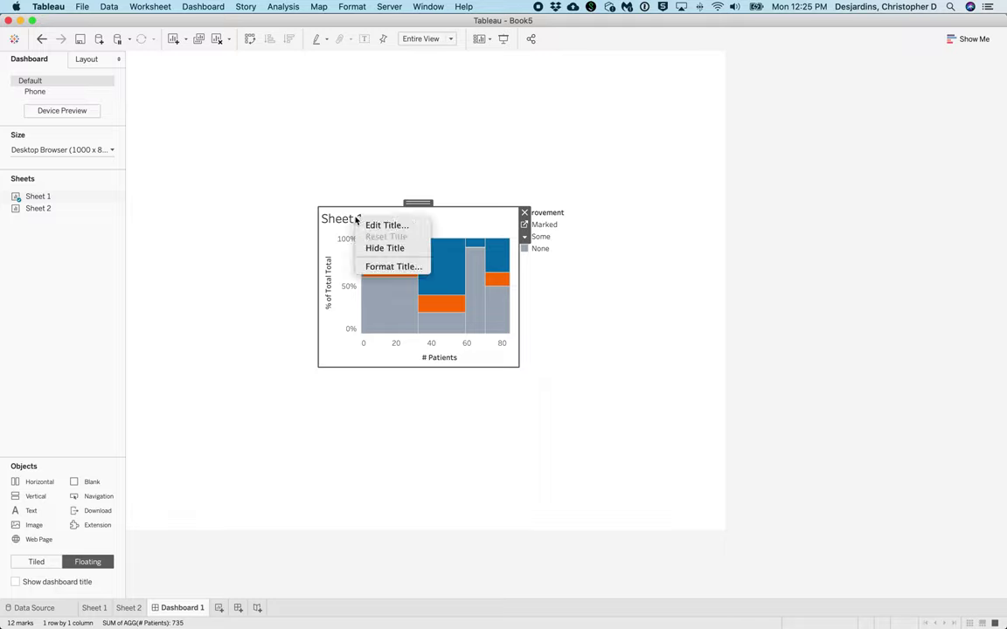
{"action": "left_click", "coordinate": [381, 253]}
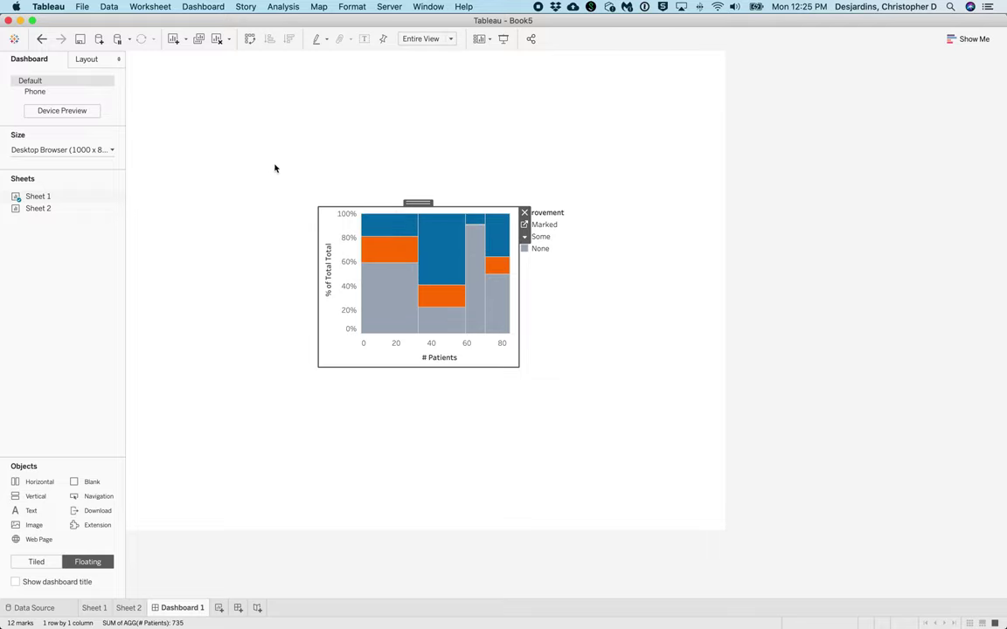
{"action": "left_click", "coordinate": [282, 169]}
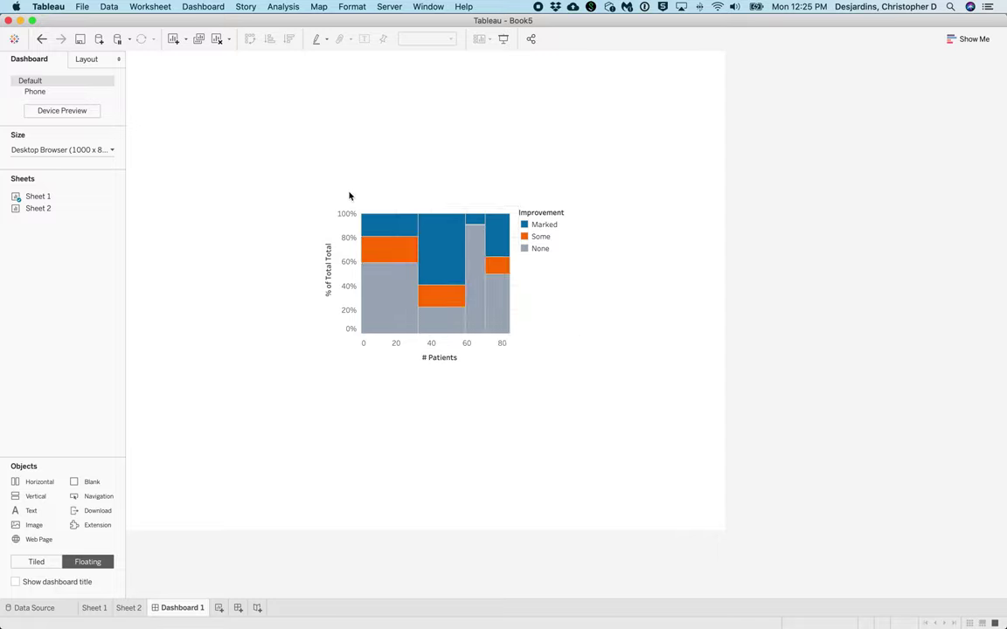
{"action": "left_click", "coordinate": [389, 276]}
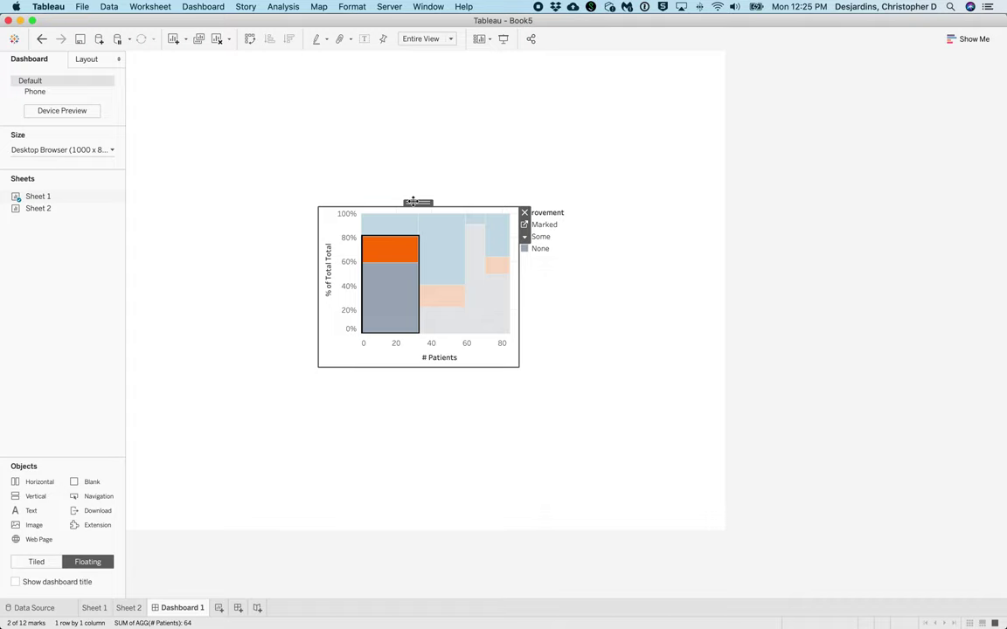
- Move the mosaic plot up and left and enlarge it on the dashboard
{"action": "left_click_drag", "start_coordinate": [417, 202], "coordinate": [322, 143]}
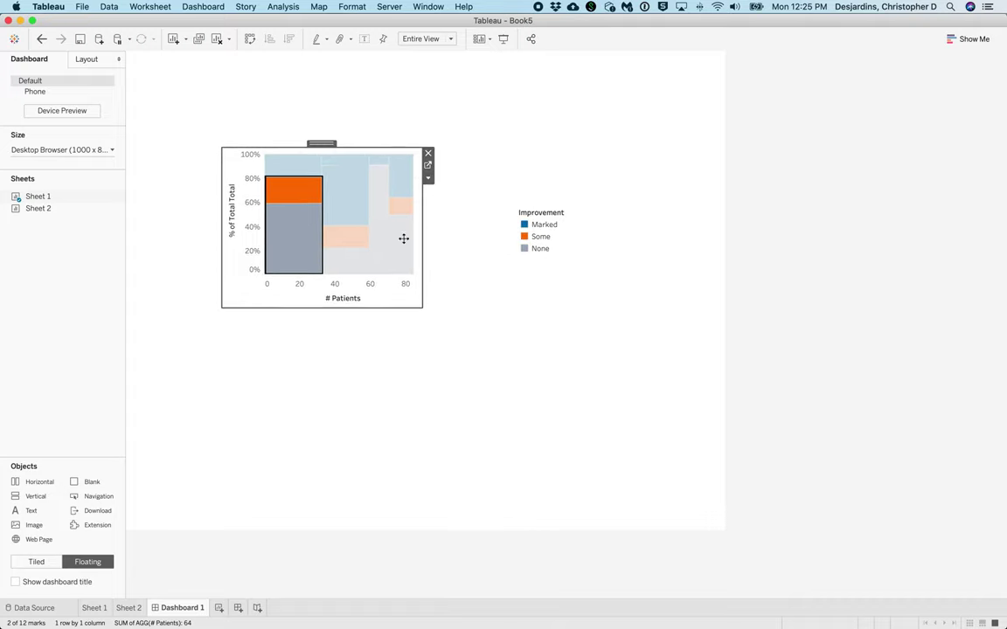
{"action": "left_click", "coordinate": [420, 303]}
{"action": "left_click_drag", "start_coordinate": [421, 303], "coordinate": [564, 413]}
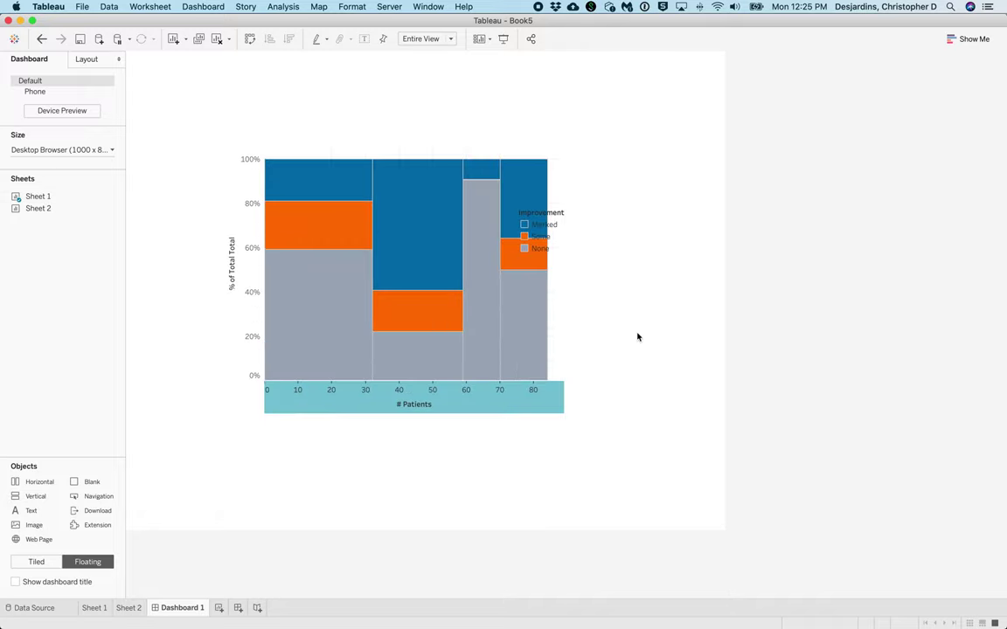
- Place the Improvement legend beneath the chart and restore full colour to all marks
{"action": "left_click", "coordinate": [536, 236]}
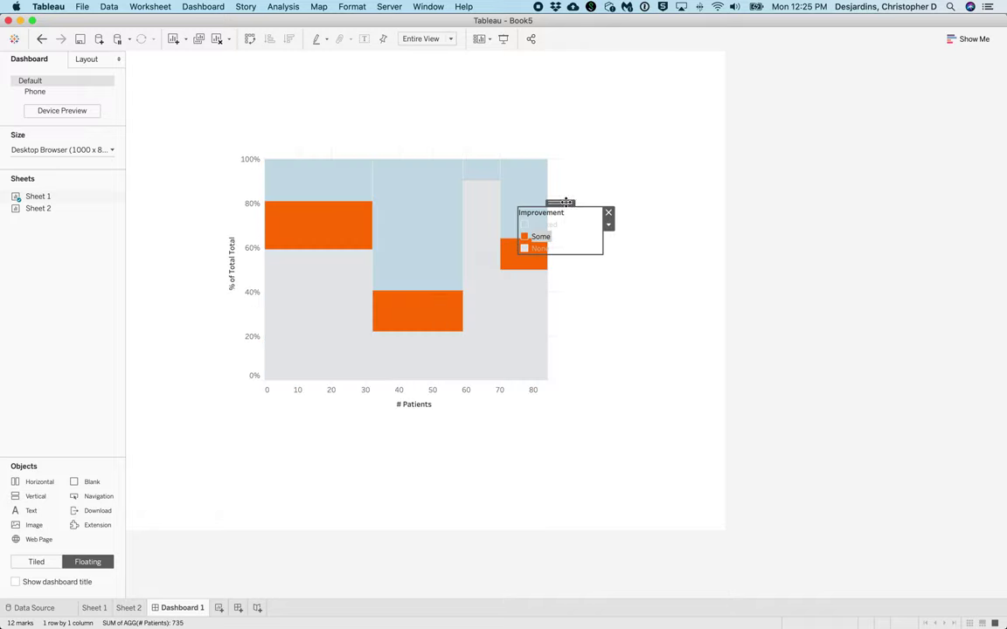
{"action": "left_click_drag", "start_coordinate": [566, 202], "coordinate": [308, 427]}
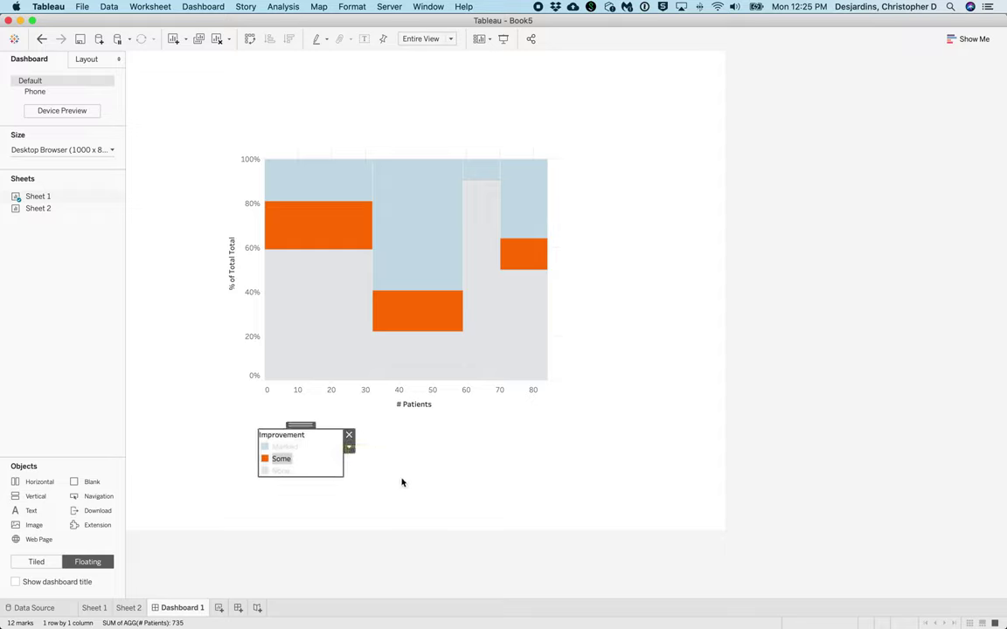
{"action": "left_click", "coordinate": [355, 461]}
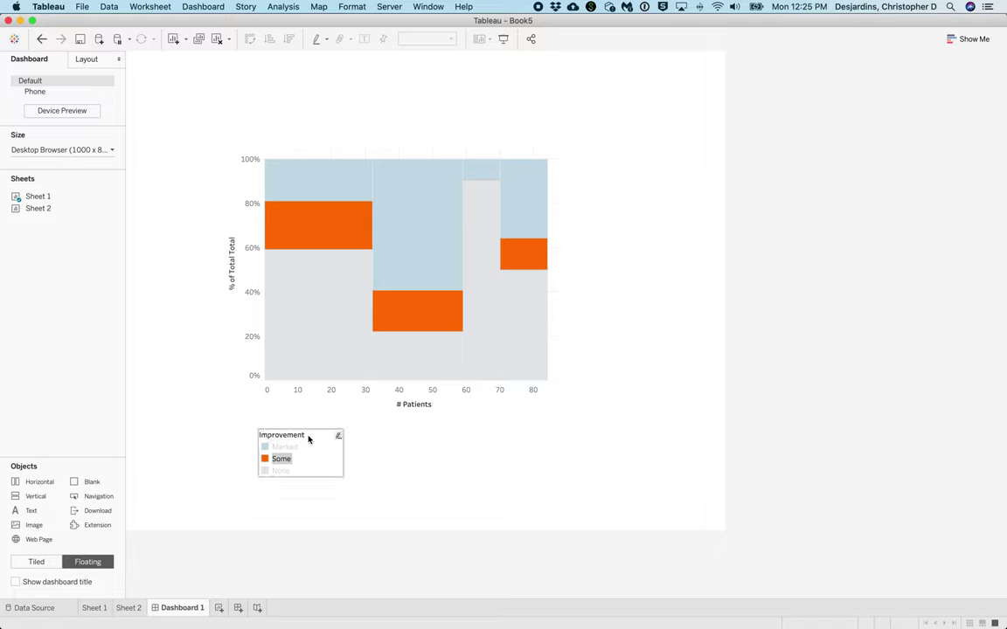
{"action": "left_click", "coordinate": [312, 404]}
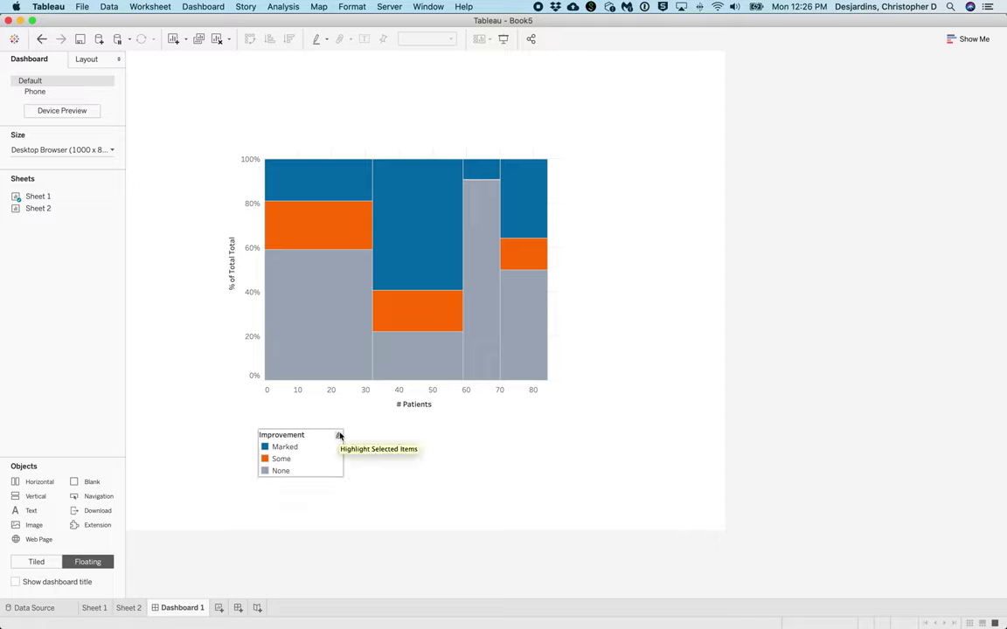
- Set the Improvement legend to Highlight Selected Items
{"action": "left_click", "coordinate": [337, 436]}
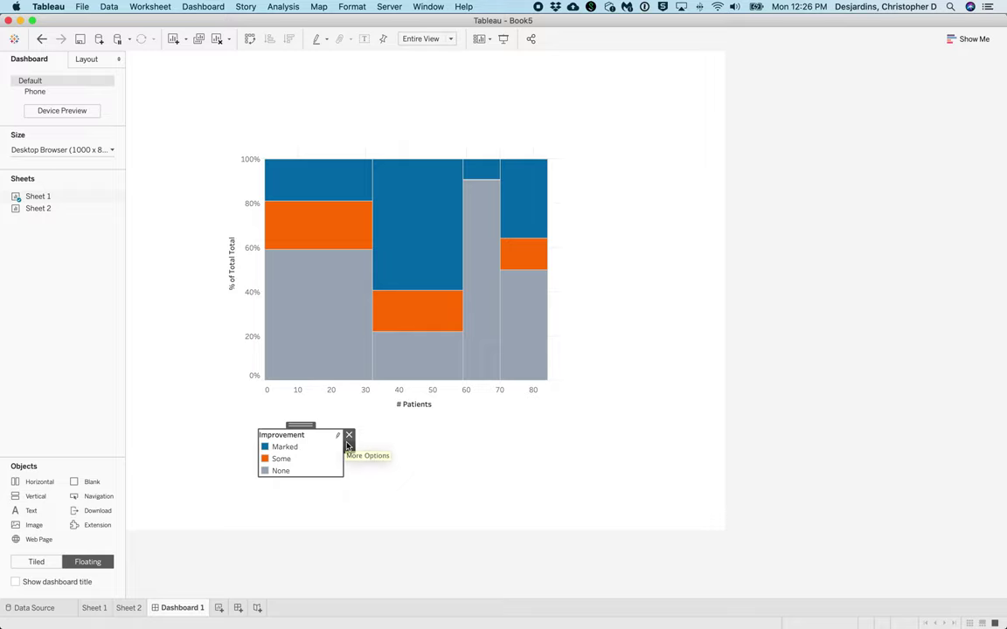
{"action": "left_click", "coordinate": [349, 446]}
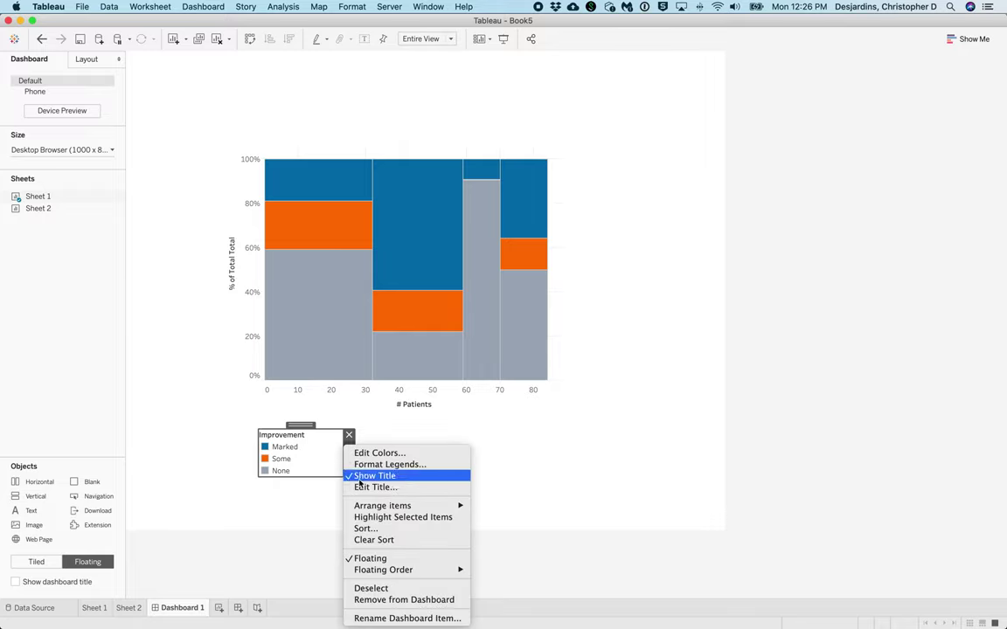
{"action": "left_click", "coordinate": [390, 517]}
{"action": "left_click", "coordinate": [473, 485]}
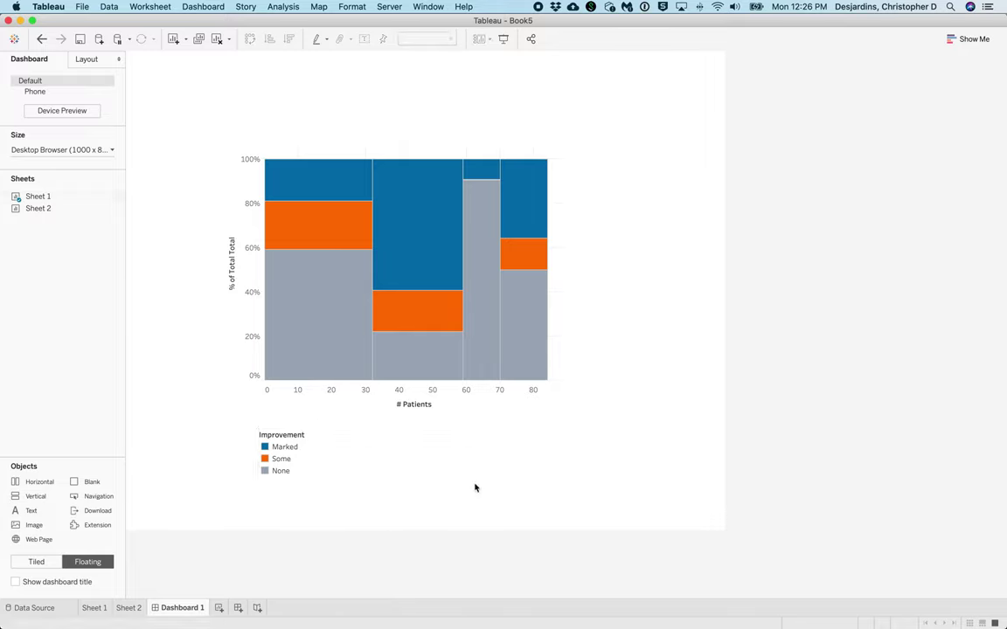
- Test the legend highlighting on Some and Marked, then clear it
{"action": "left_click", "coordinate": [265, 458]}
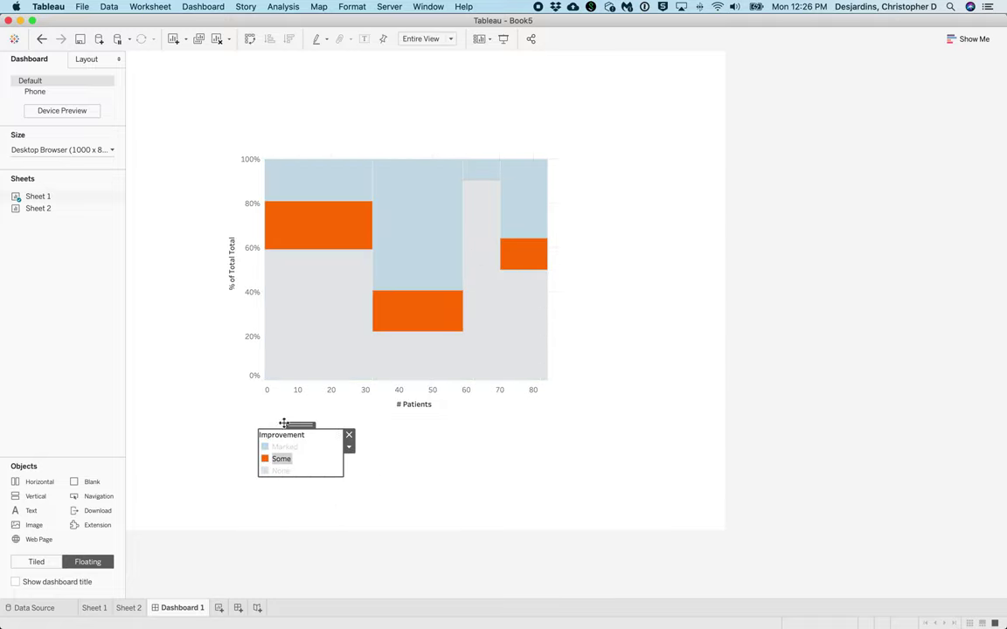
{"action": "left_click", "coordinate": [264, 448]}
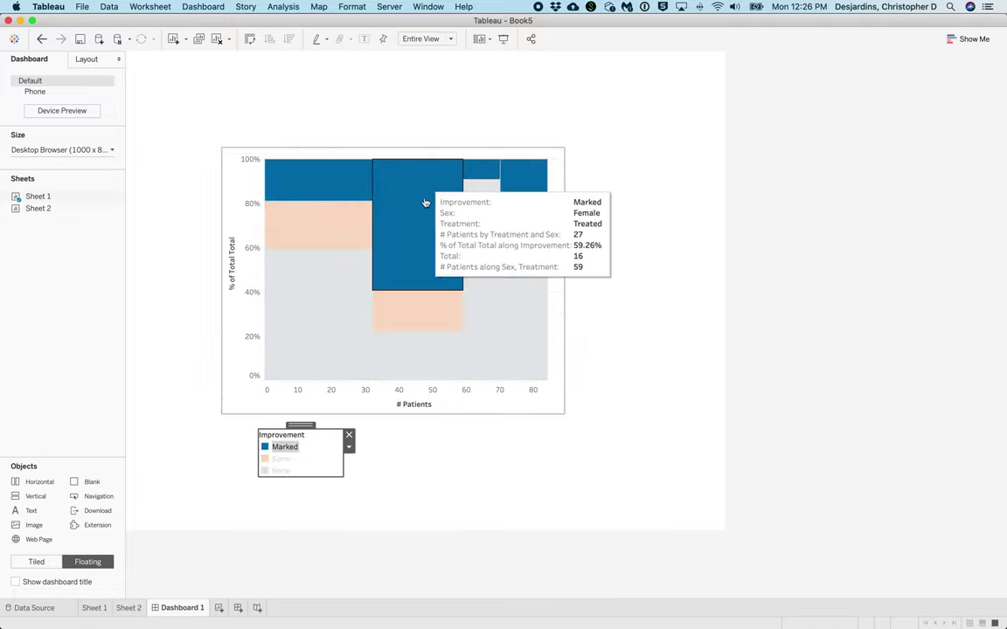
{"action": "left_click", "coordinate": [511, 471]}
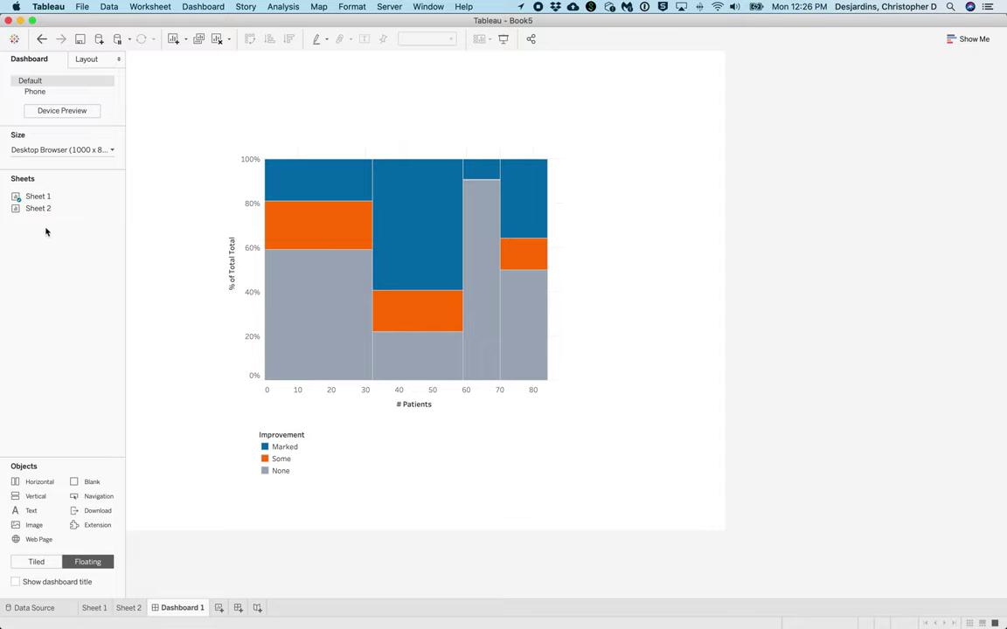
- Place Sheet 2's header strip on the dashboard above the mosaic plot
{"action": "mouse_move", "coordinate": [20, 208]}
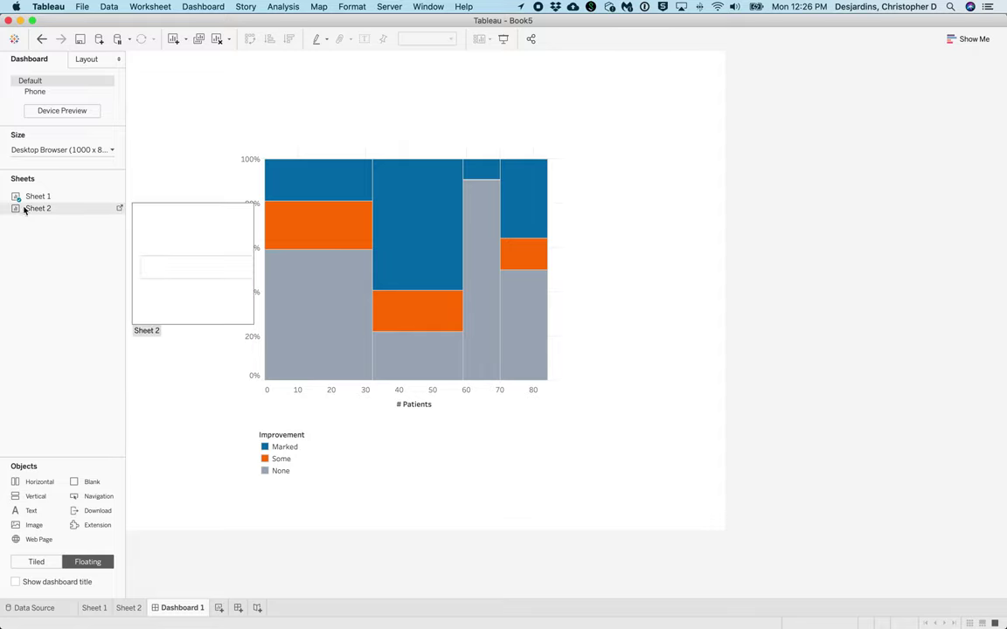
{"action": "left_click_drag", "start_coordinate": [25, 209], "coordinate": [330, 98]}
{"action": "left_click_drag", "start_coordinate": [428, 90], "coordinate": [374, 78]}
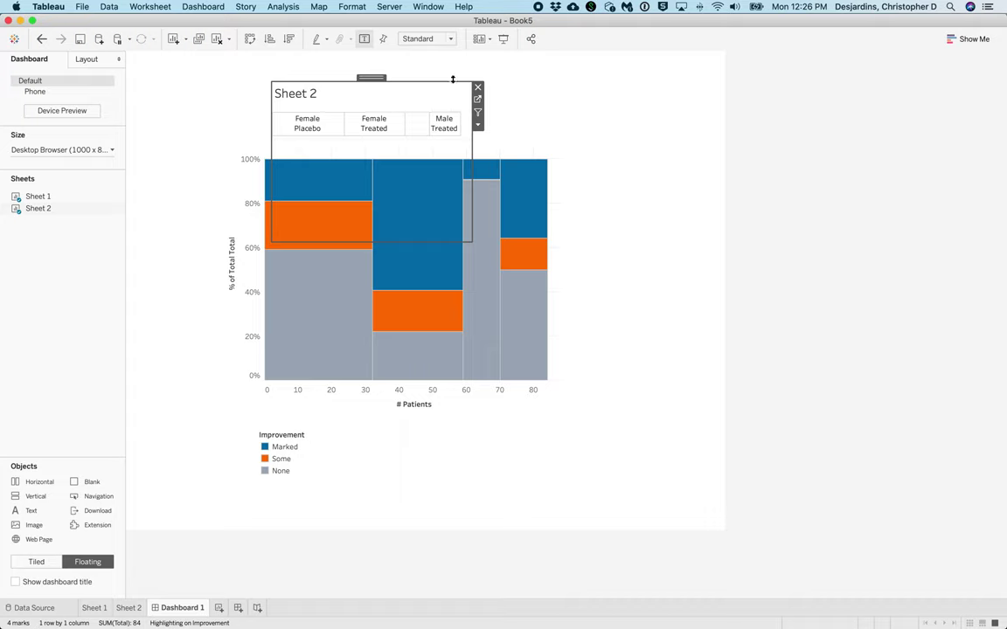
- Hide Sheet 2's title and set it to Fit Width
{"action": "left_click", "coordinate": [477, 124]}
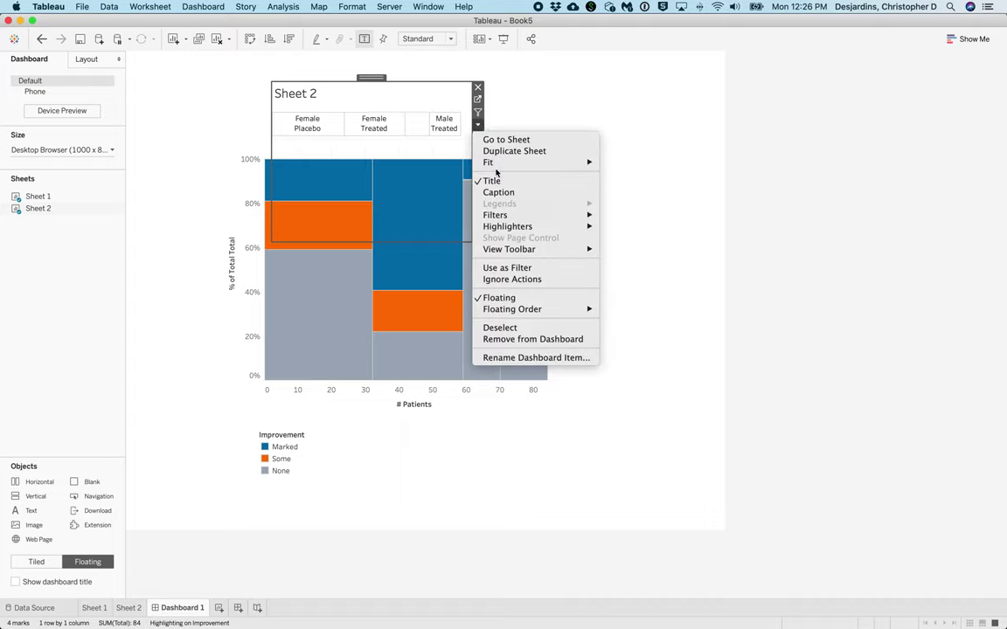
{"action": "left_click", "coordinate": [493, 181]}
{"action": "left_click", "coordinate": [477, 124]}
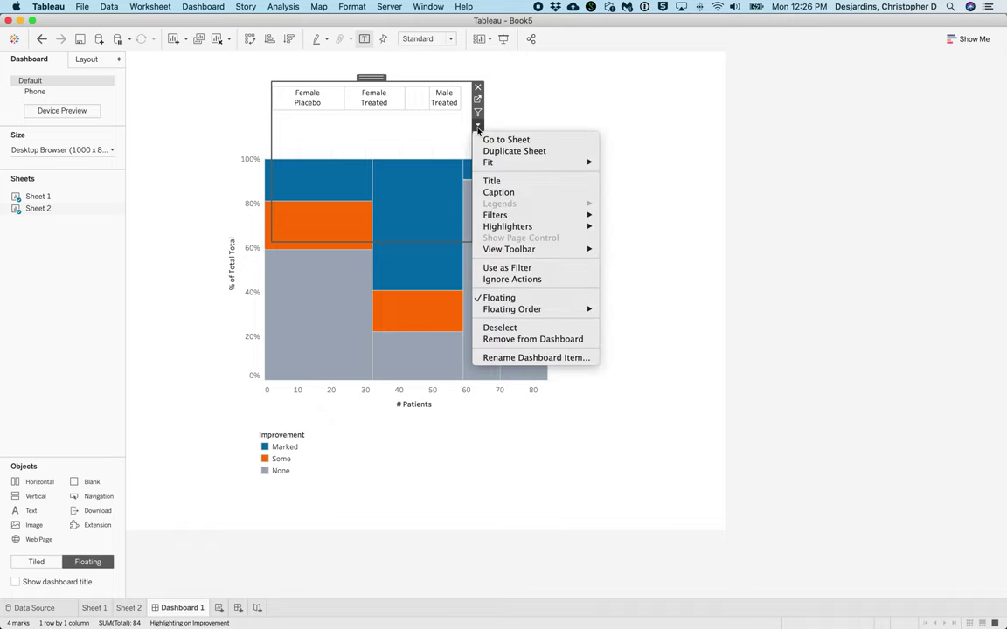
{"action": "mouse_move", "coordinate": [499, 164]}
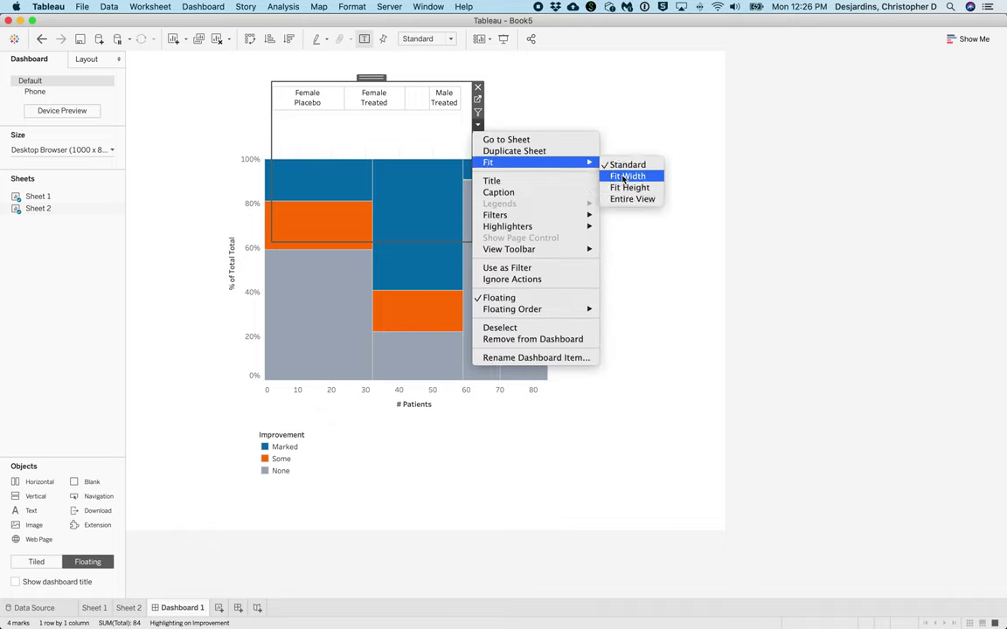
{"action": "left_click", "coordinate": [624, 178]}
{"action": "left_click", "coordinate": [582, 131]}
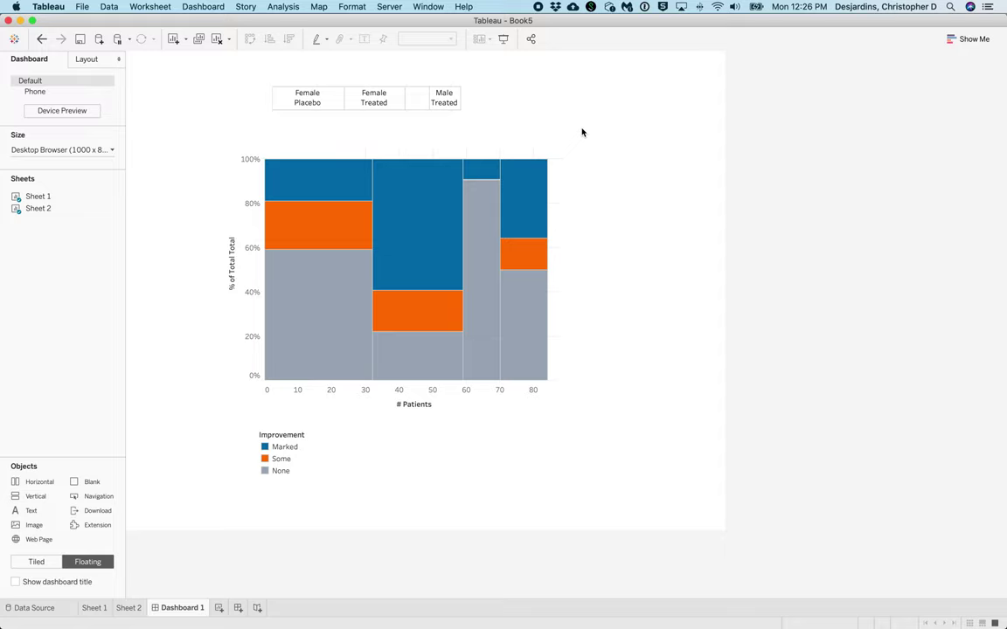
- Widen the header sheet, shrink its height, and move it down onto the chart top
{"action": "left_click", "coordinate": [434, 133]}
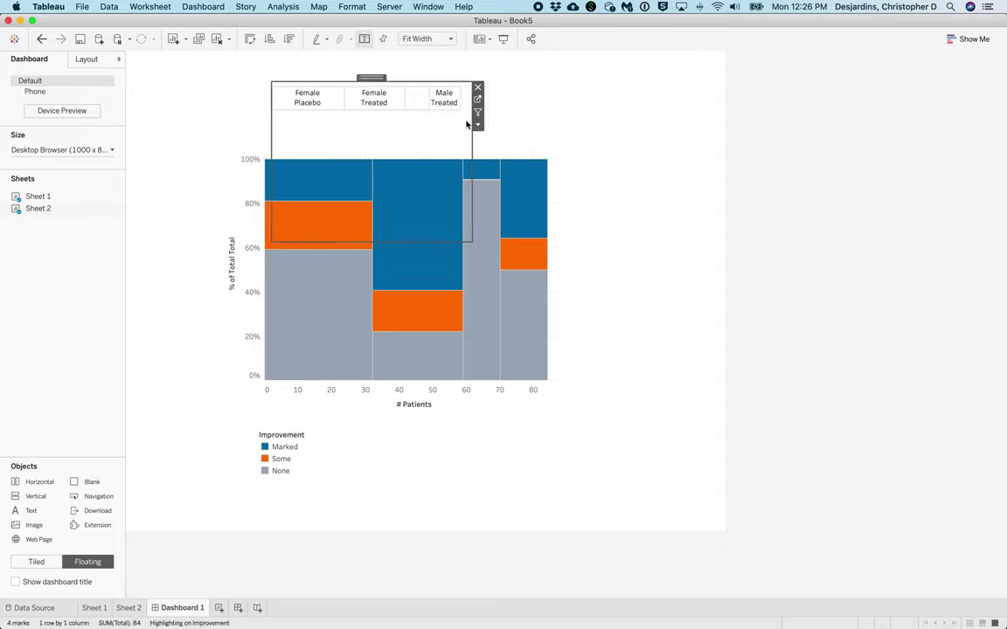
{"action": "left_click_drag", "start_coordinate": [473, 150], "coordinate": [590, 158]}
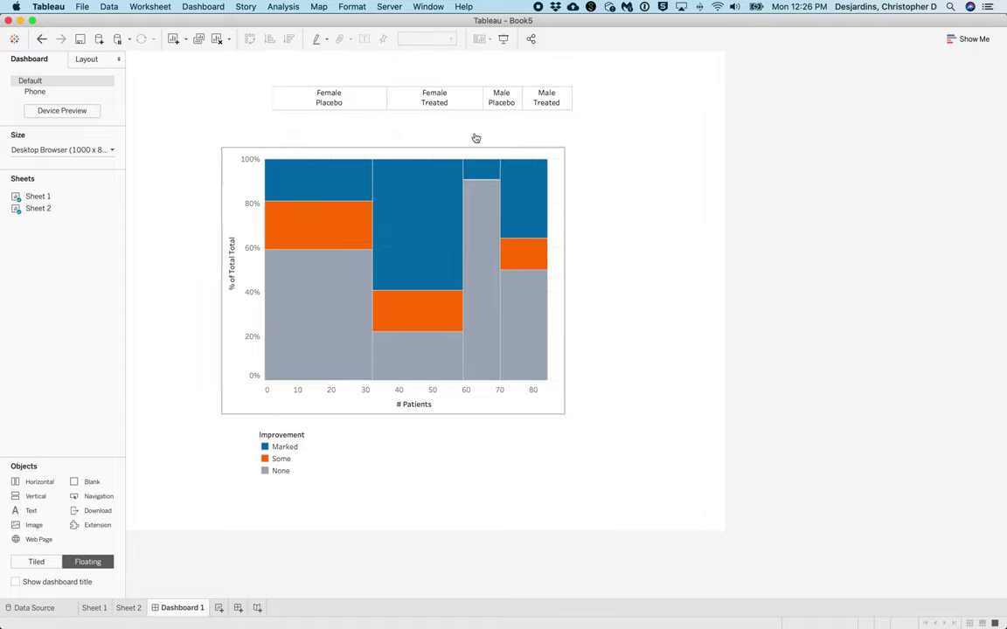
{"action": "left_click", "coordinate": [448, 97]}
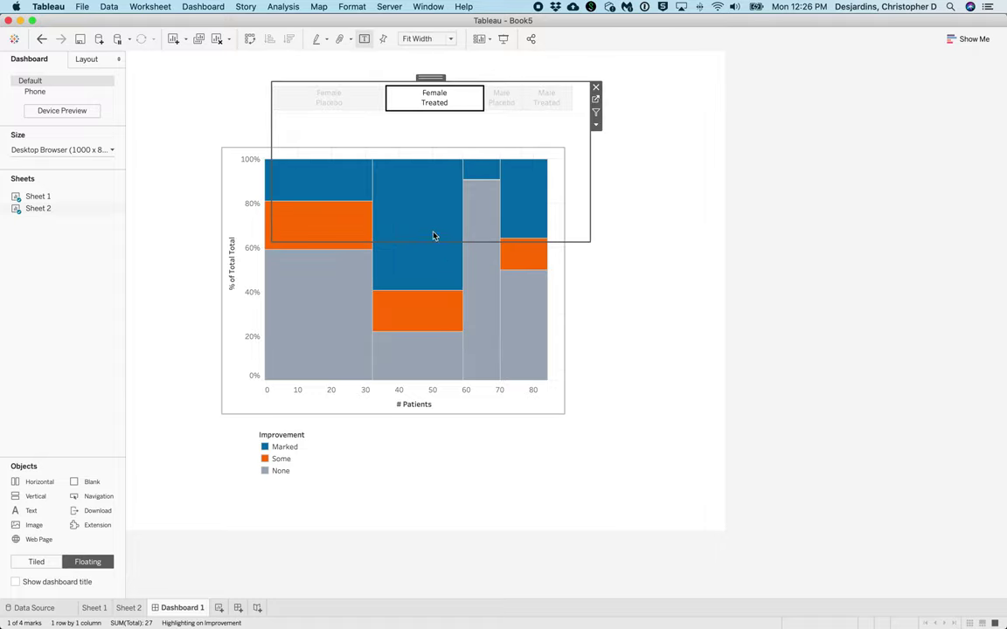
{"action": "left_click_drag", "start_coordinate": [433, 236], "coordinate": [436, 144]}
{"action": "left_click", "coordinate": [571, 135]}
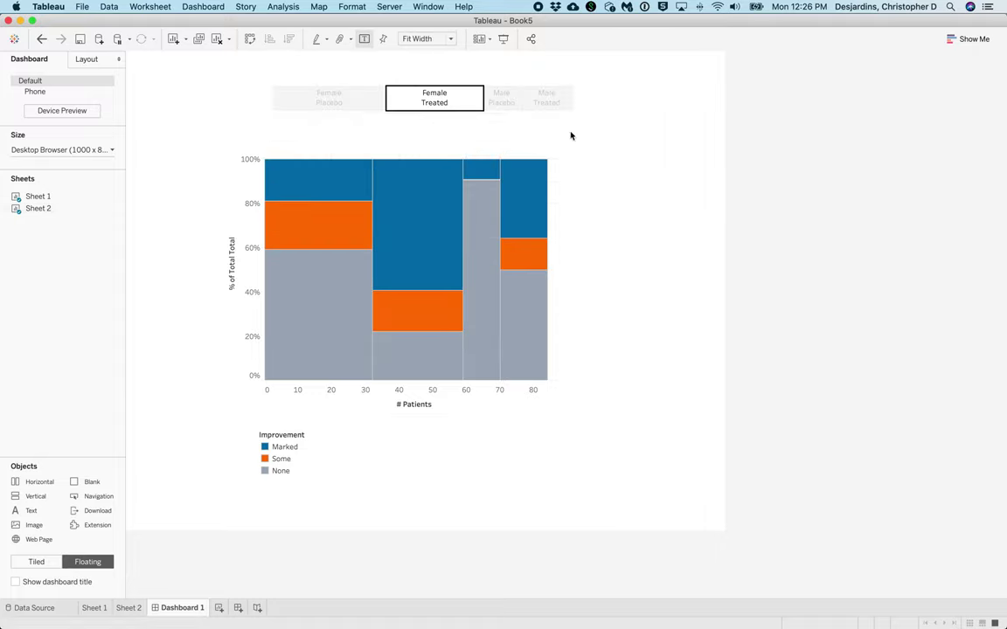
{"action": "left_click", "coordinate": [434, 90]}
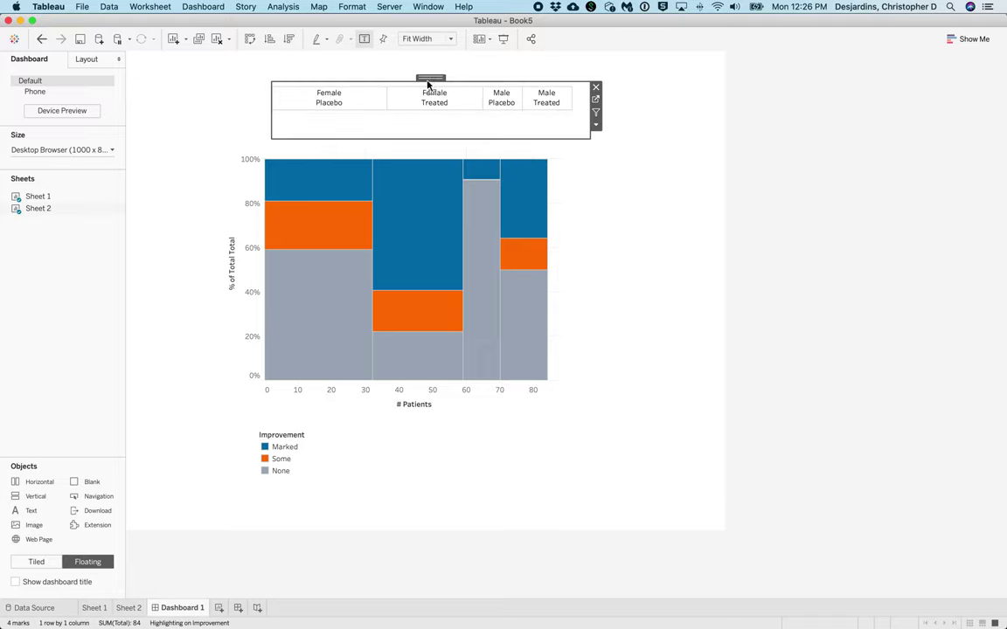
{"action": "left_click_drag", "start_coordinate": [424, 89], "coordinate": [428, 131]}
{"action": "left_click", "coordinate": [496, 142]}
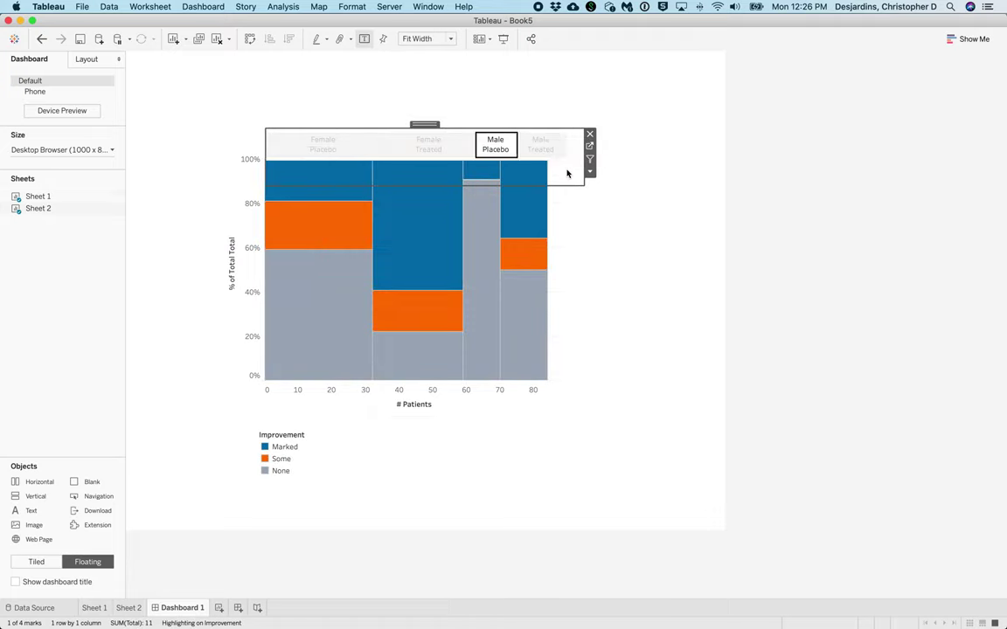
{"action": "left_click_drag", "start_coordinate": [572, 187], "coordinate": [570, 164]}
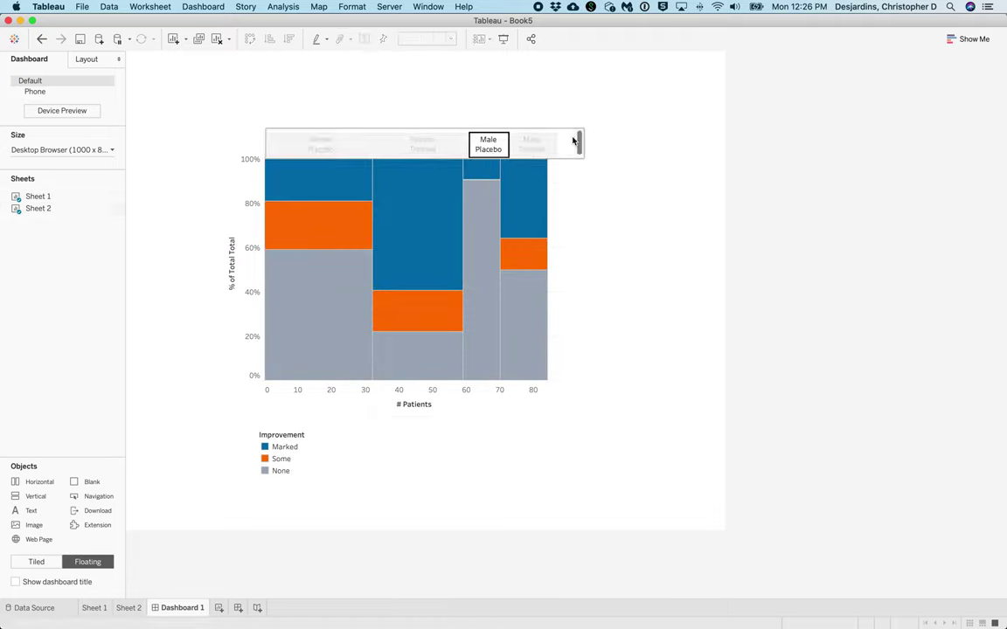
- Fine-tune the header sheet's height, left edge, position and width to match the chart columns
{"action": "left_click", "coordinate": [524, 154]}
{"action": "left_click_drag", "start_coordinate": [561, 159], "coordinate": [562, 166]}
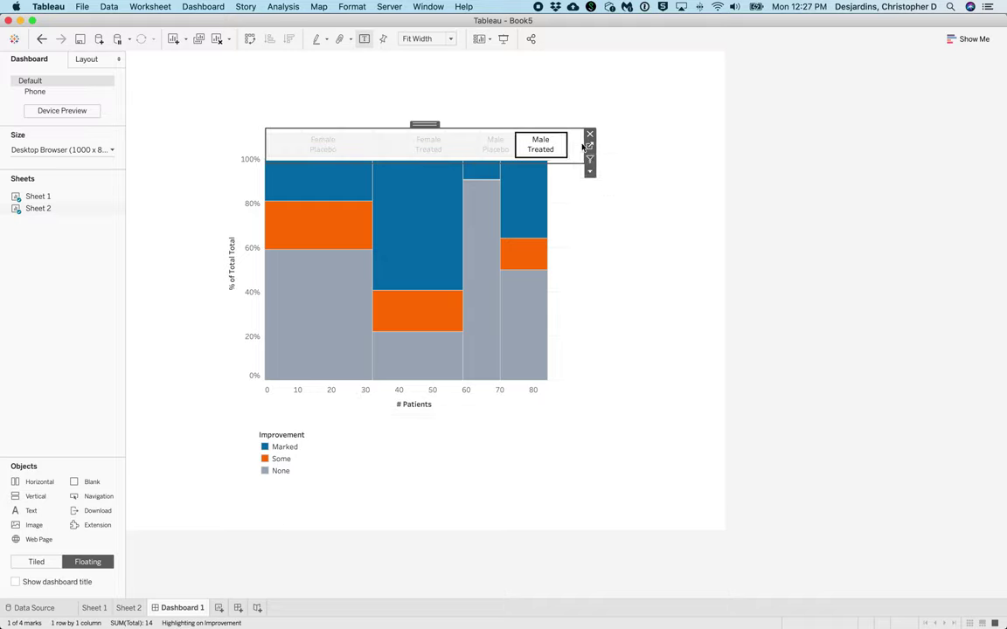
{"action": "left_click_drag", "start_coordinate": [265, 146], "coordinate": [278, 152]}
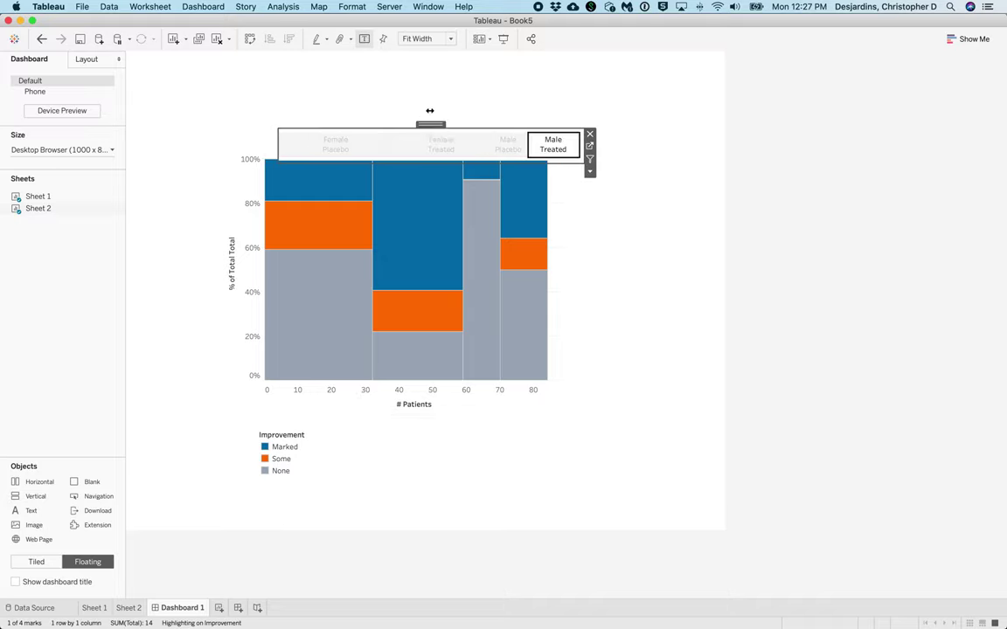
{"action": "left_click", "coordinate": [434, 125]}
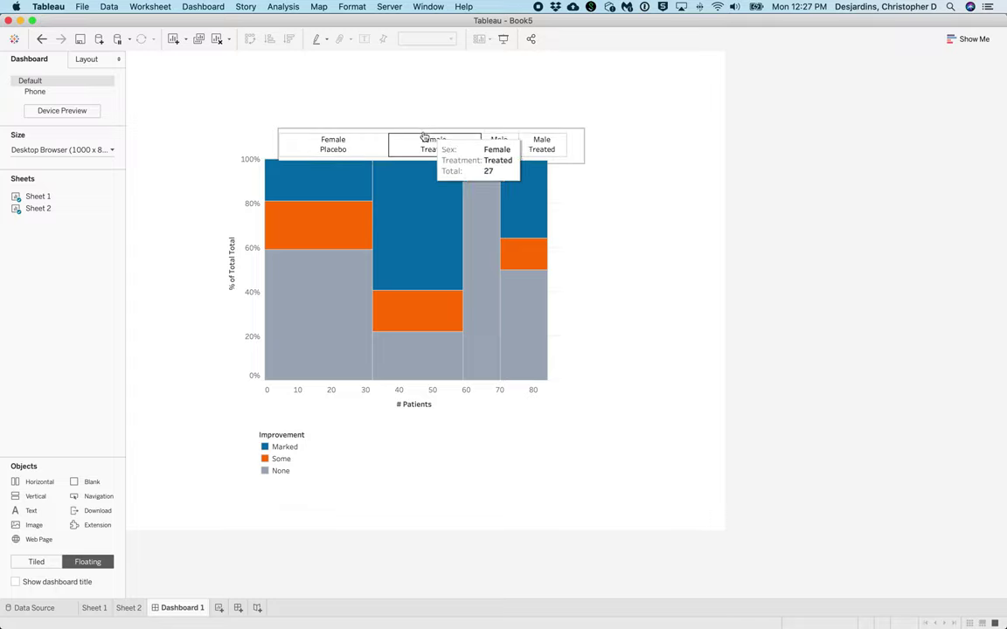
{"action": "left_click", "coordinate": [430, 135]}
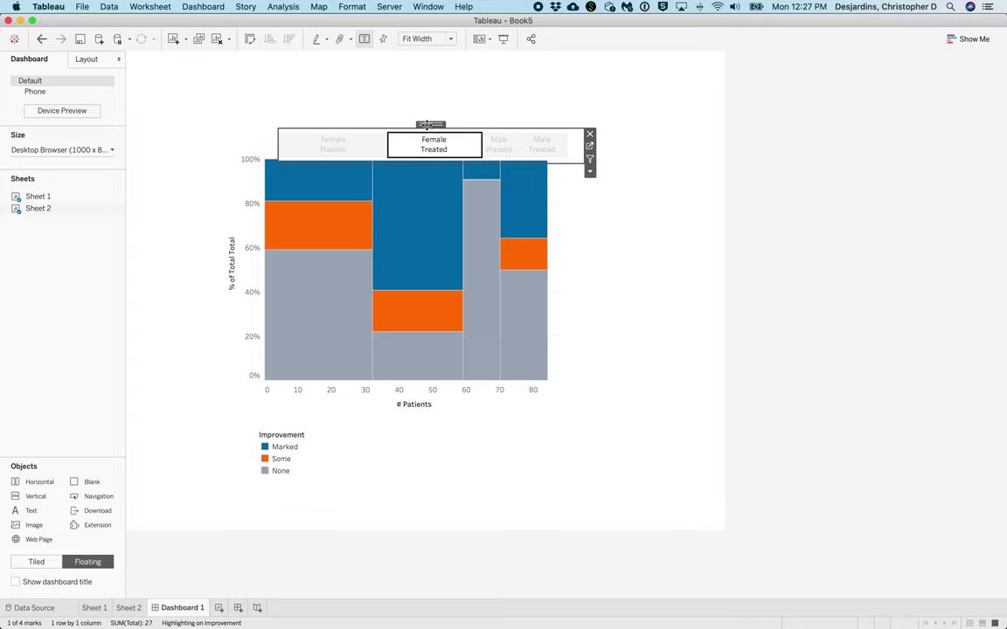
{"action": "left_click_drag", "start_coordinate": [420, 124], "coordinate": [410, 128]}
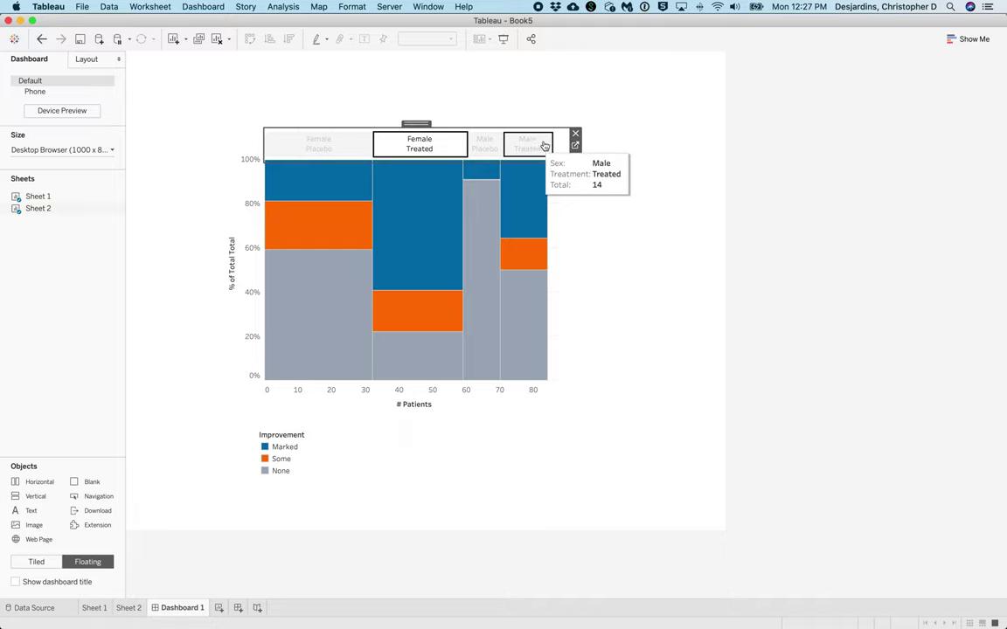
{"action": "left_click", "coordinate": [542, 144]}
{"action": "left_click_drag", "start_coordinate": [569, 140], "coordinate": [564, 146]}
{"action": "left_click", "coordinate": [659, 155]}
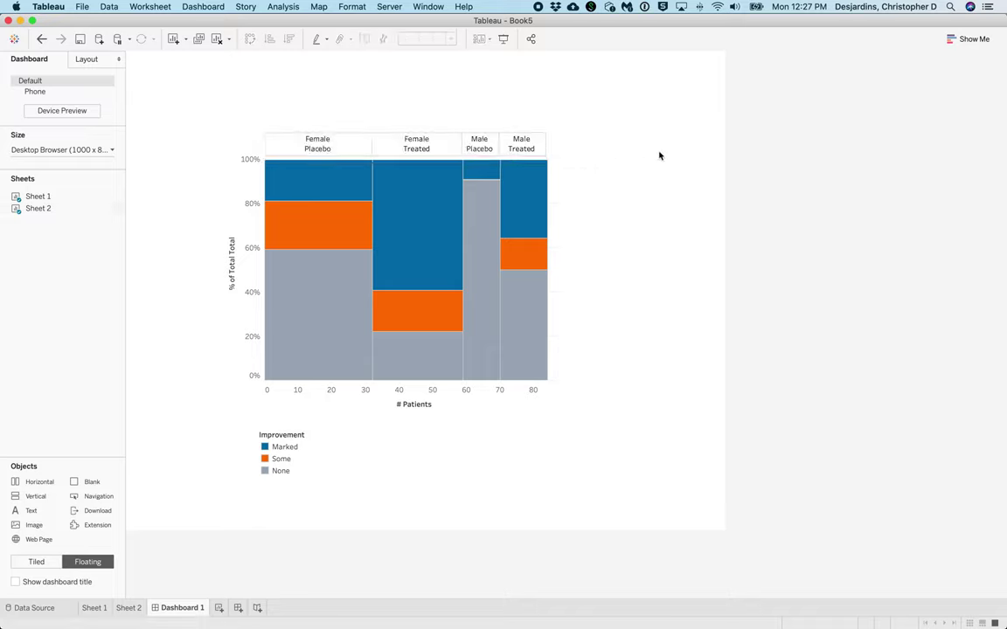
{"action": "mouse_move", "coordinate": [311, 224]}
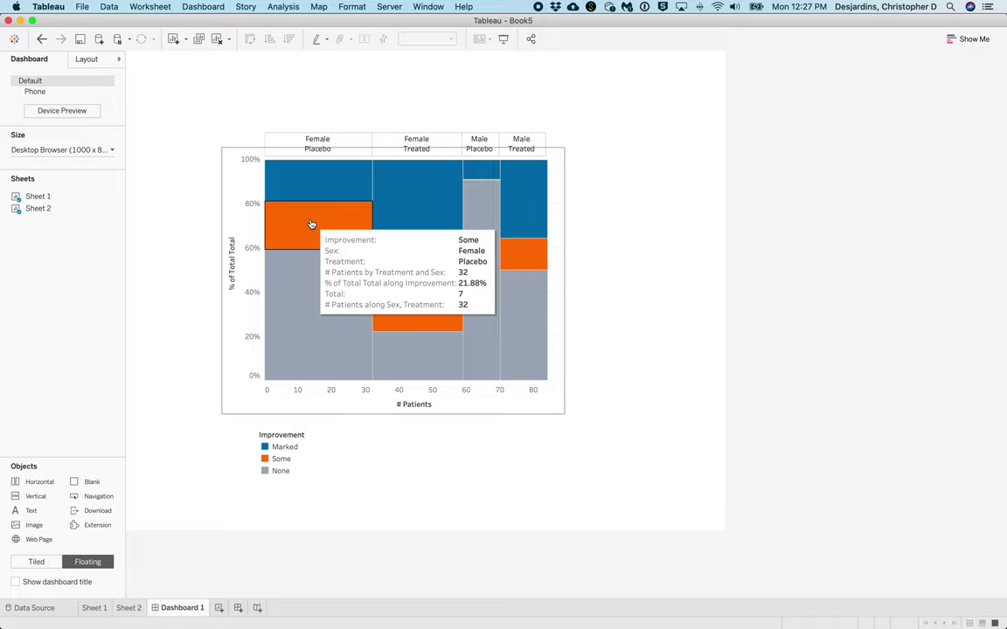
{"action": "mouse_move", "coordinate": [396, 206]}
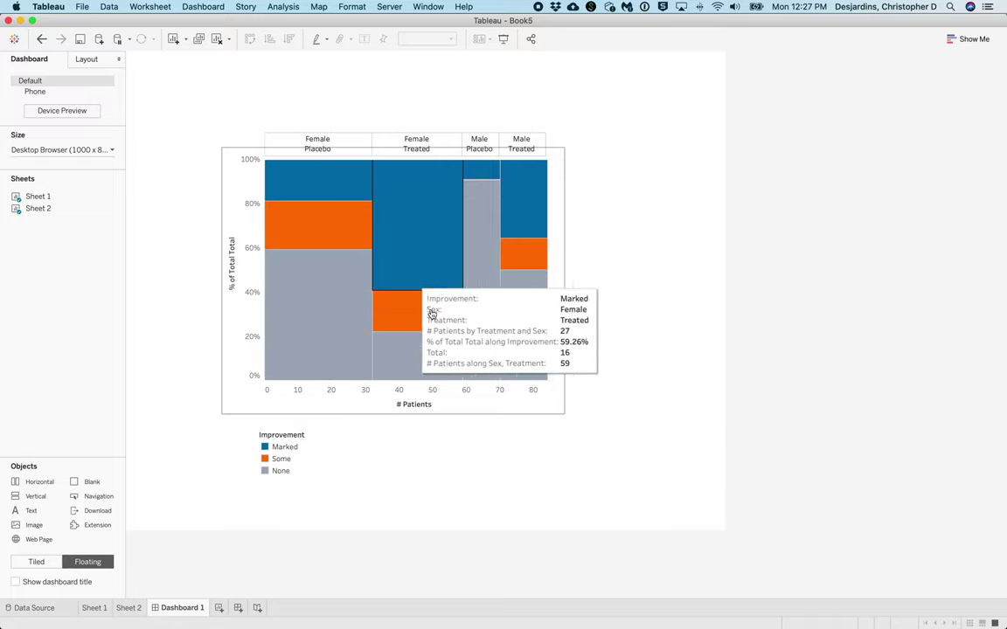
{"action": "mouse_move", "coordinate": [479, 173]}
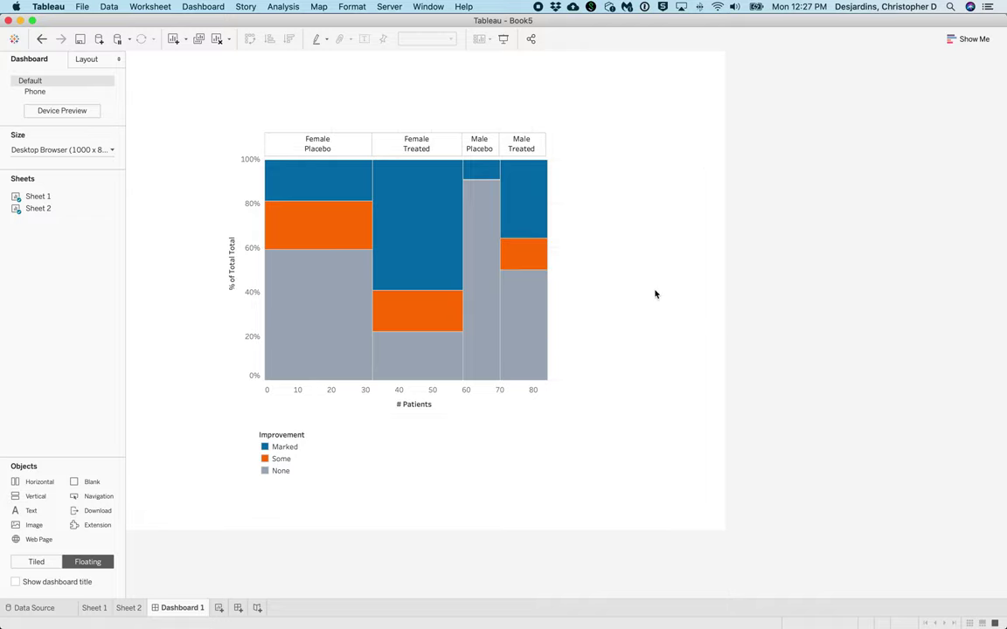
- Add a Highlight1 action with Sheet 2 as the only source and Sheet 1 as target
{"action": "mouse_move", "coordinate": [305, 147]}
{"action": "left_click", "coordinate": [211, 7]}
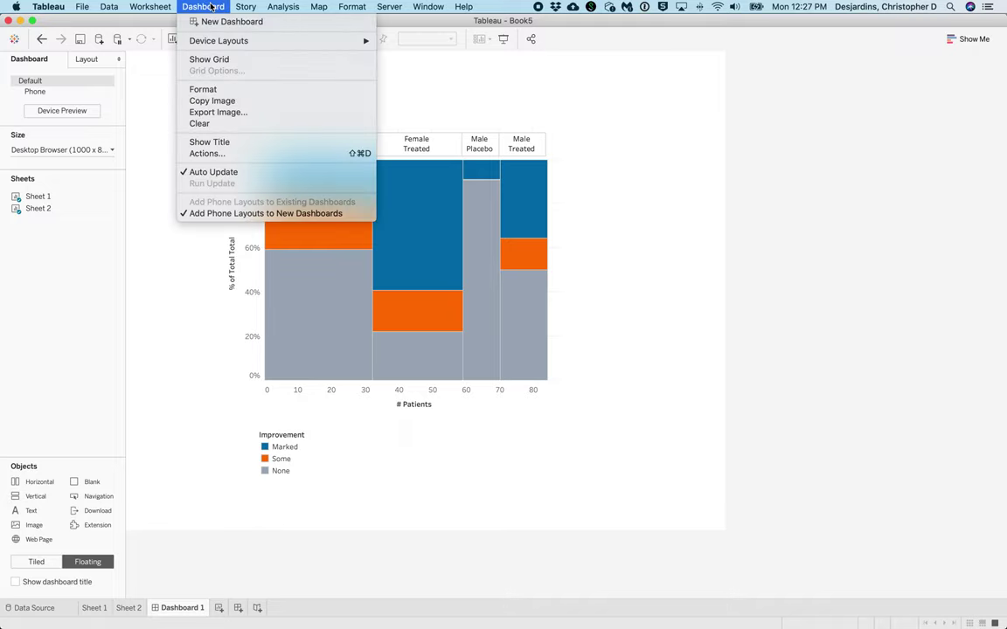
{"action": "left_click", "coordinate": [231, 153]}
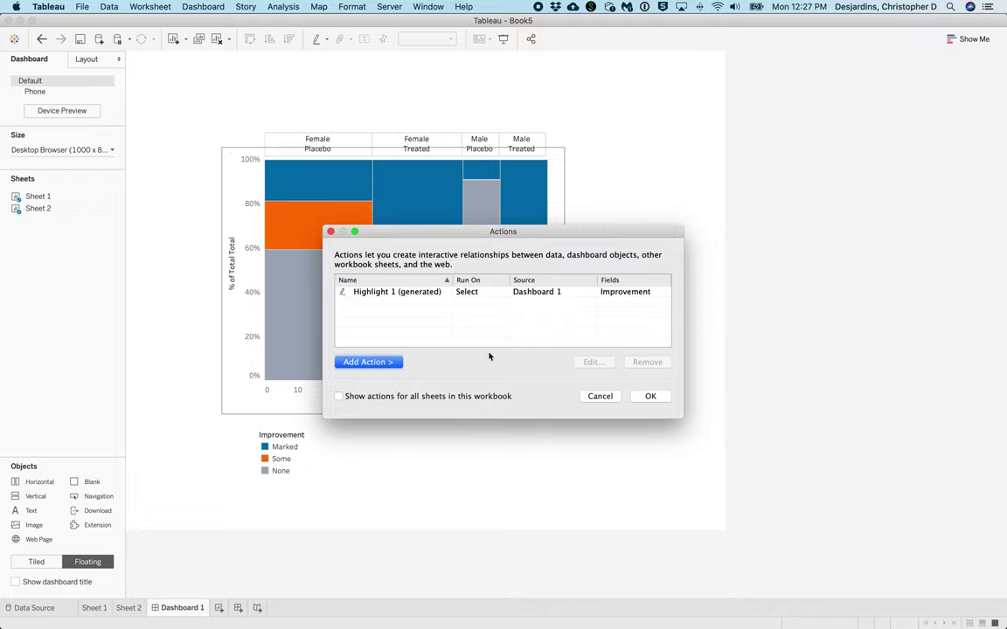
{"action": "left_click", "coordinate": [369, 362]}
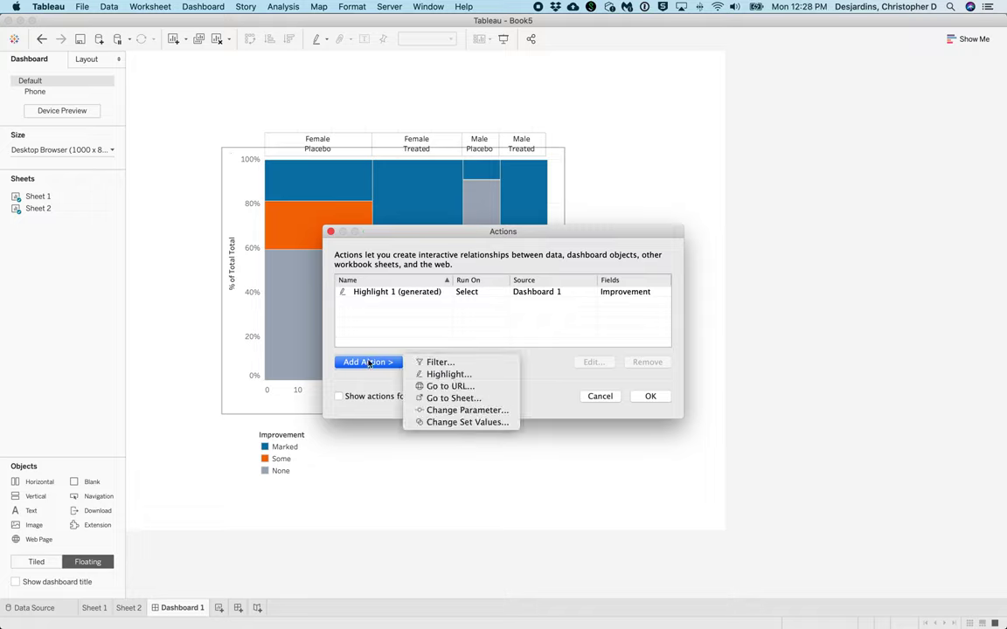
{"action": "left_click", "coordinate": [449, 374]}
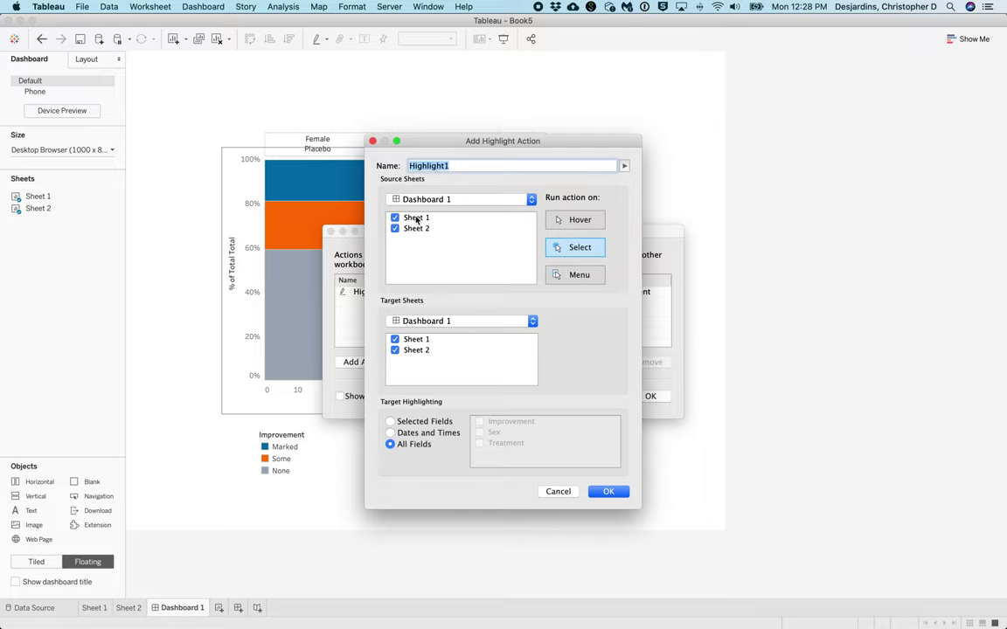
{"action": "left_click", "coordinate": [395, 218]}
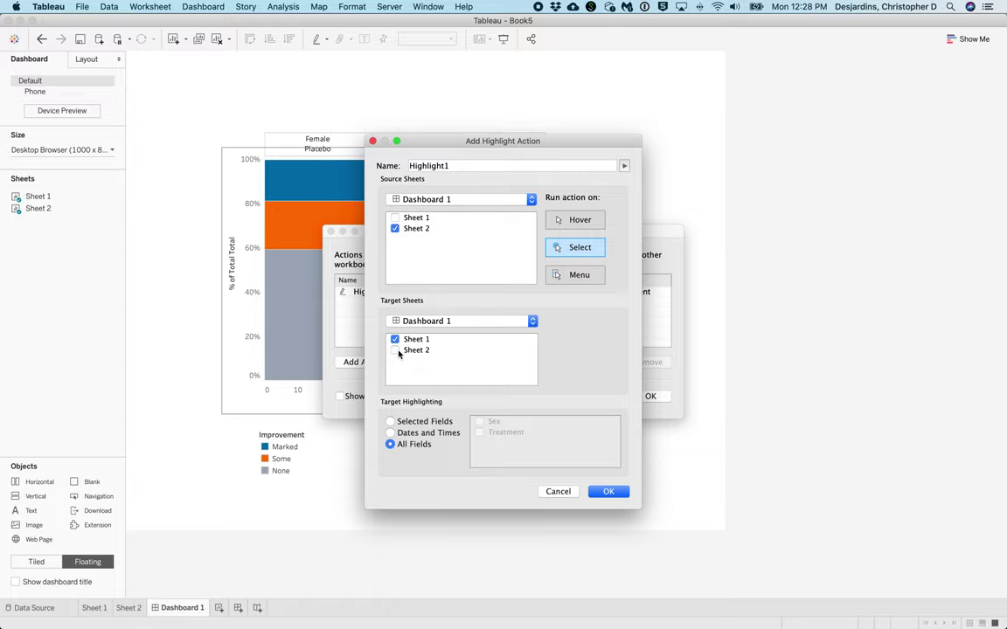
{"action": "left_click", "coordinate": [609, 491]}
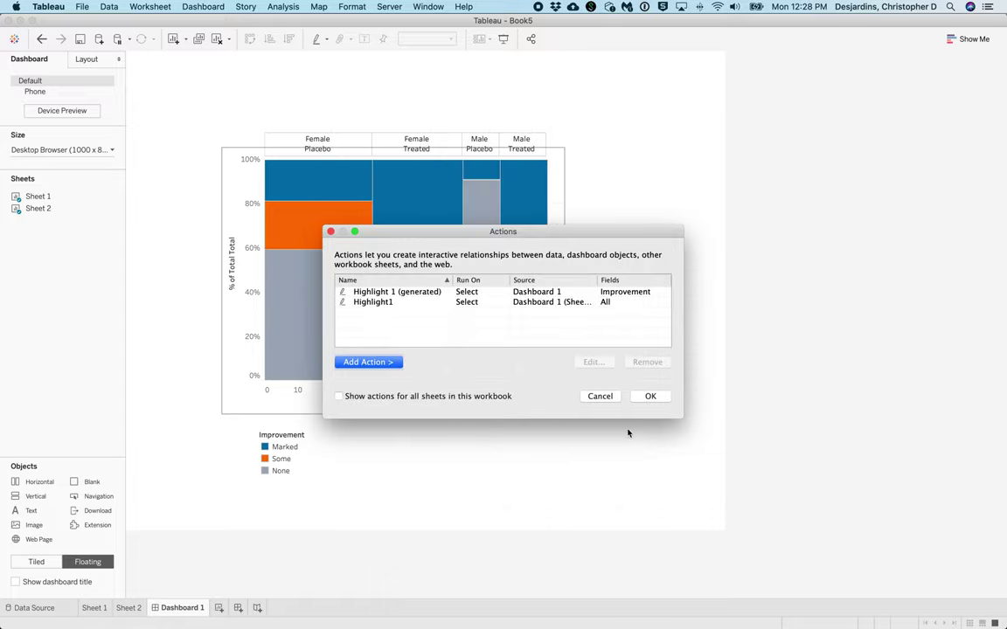
{"action": "left_click", "coordinate": [651, 397]}
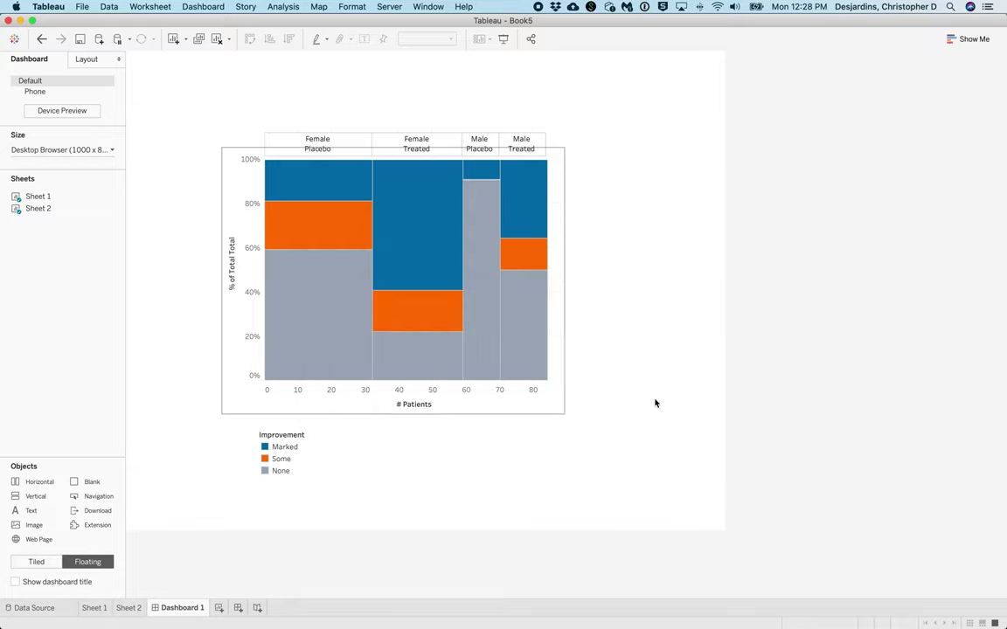
{"action": "left_click", "coordinate": [520, 140]}
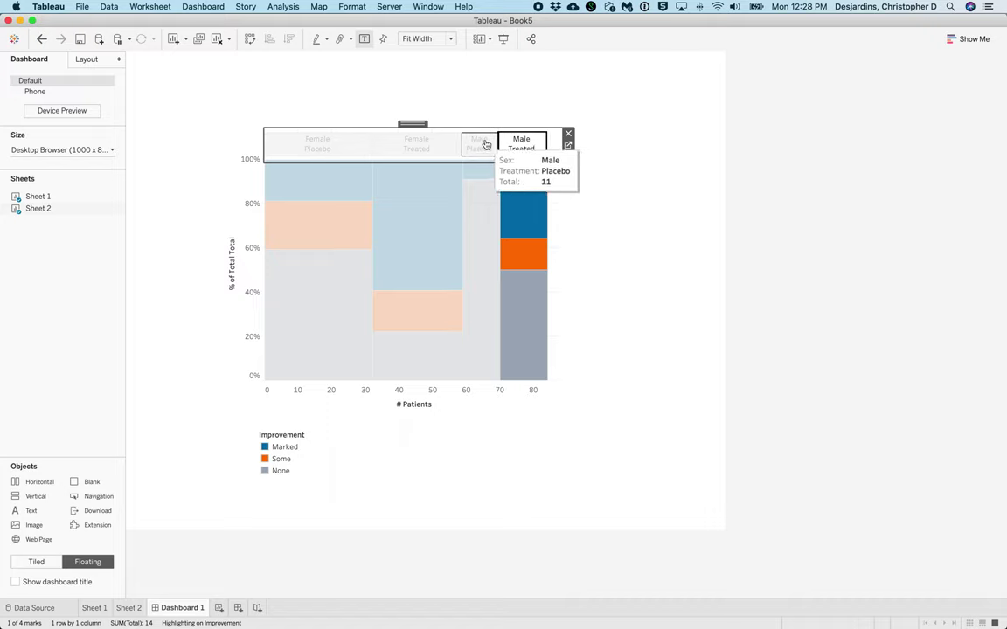
{"action": "left_click", "coordinate": [480, 142]}
{"action": "left_click", "coordinate": [430, 143]}
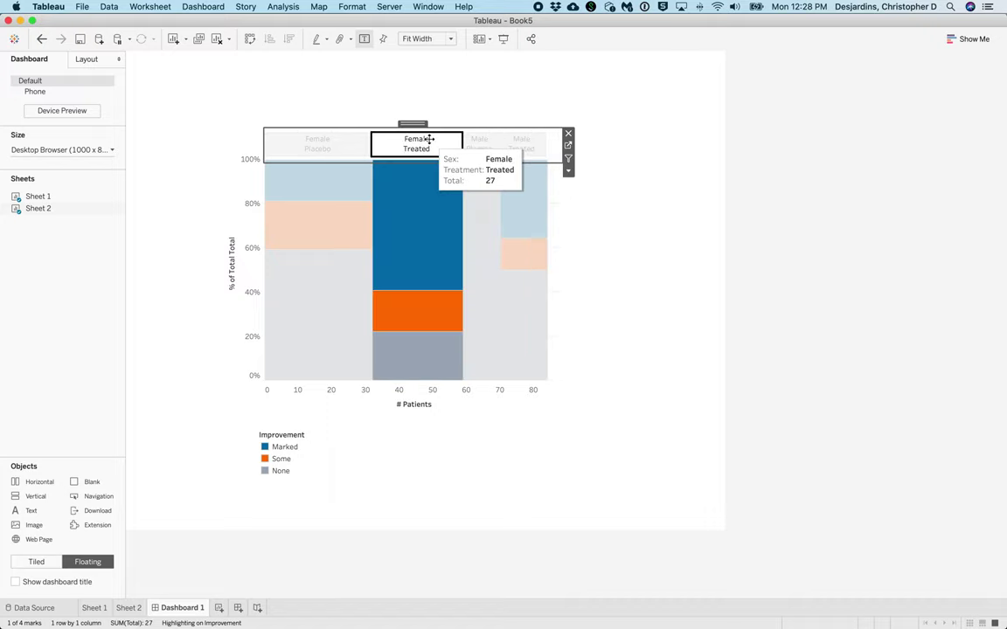
{"action": "left_click", "coordinate": [268, 460]}
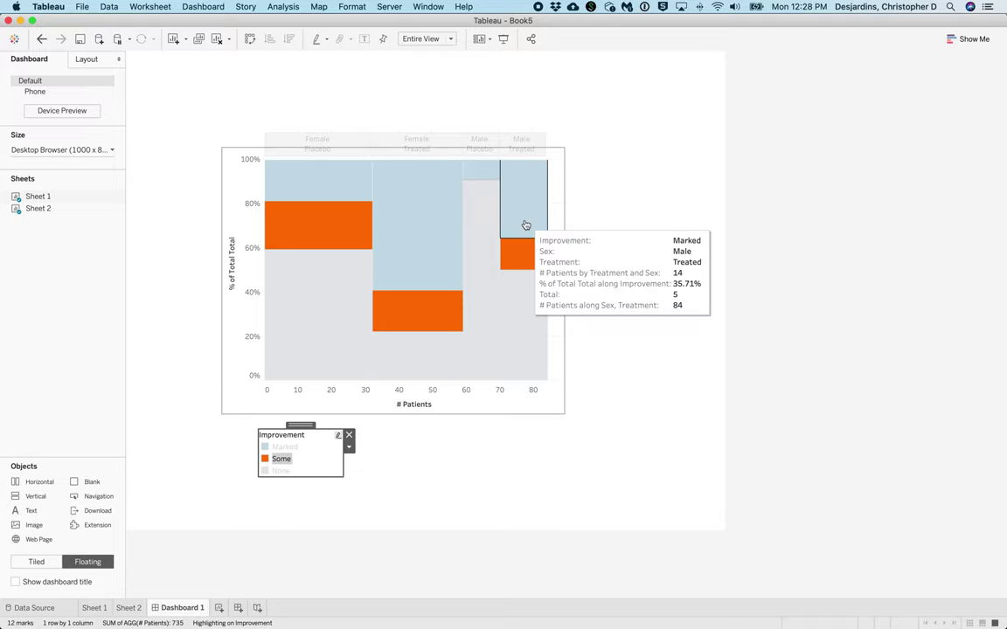
{"action": "left_click", "coordinate": [522, 145]}
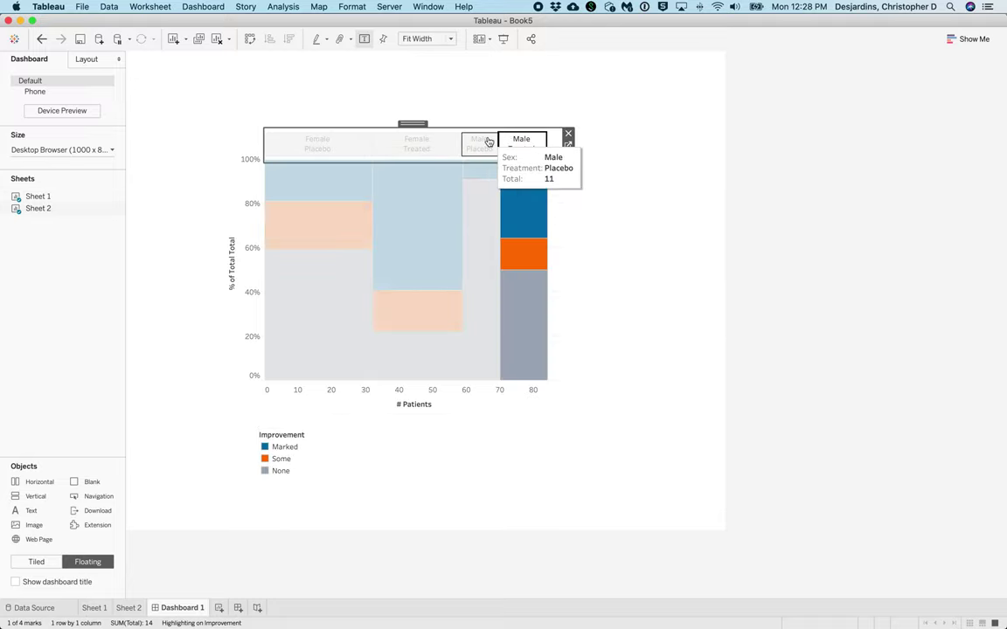
{"action": "left_click", "coordinate": [269, 461]}
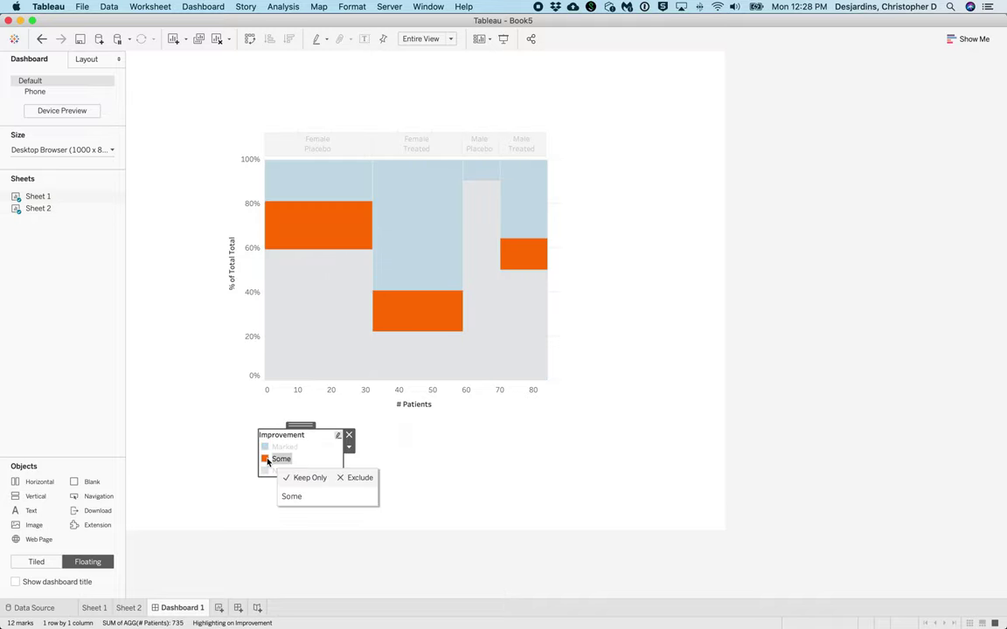
{"action": "left_click", "coordinate": [424, 142]}
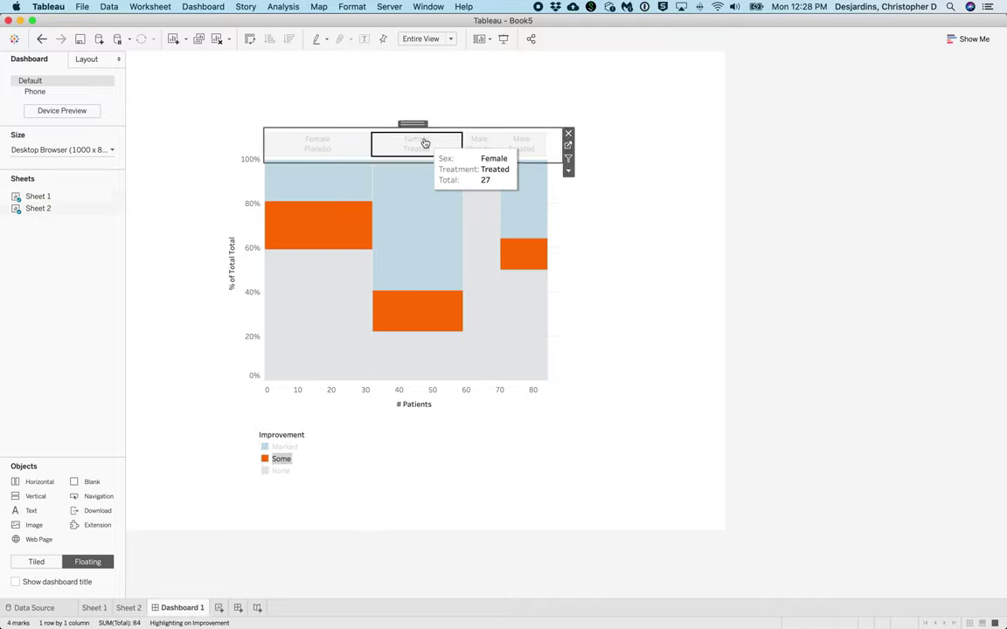
{"action": "left_click", "coordinate": [525, 142]}
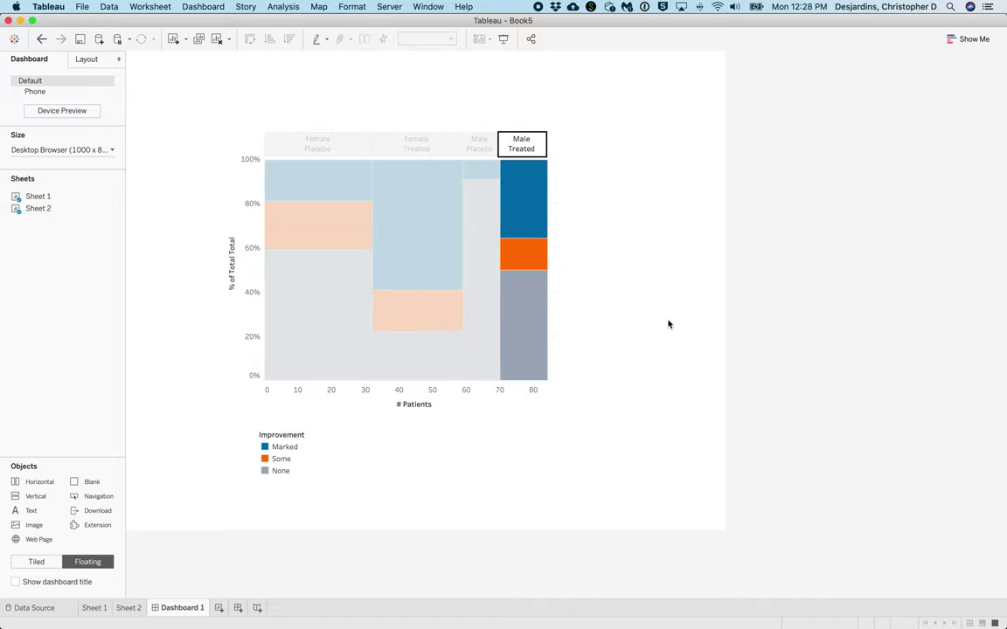
{"action": "left_click", "coordinate": [669, 324]}
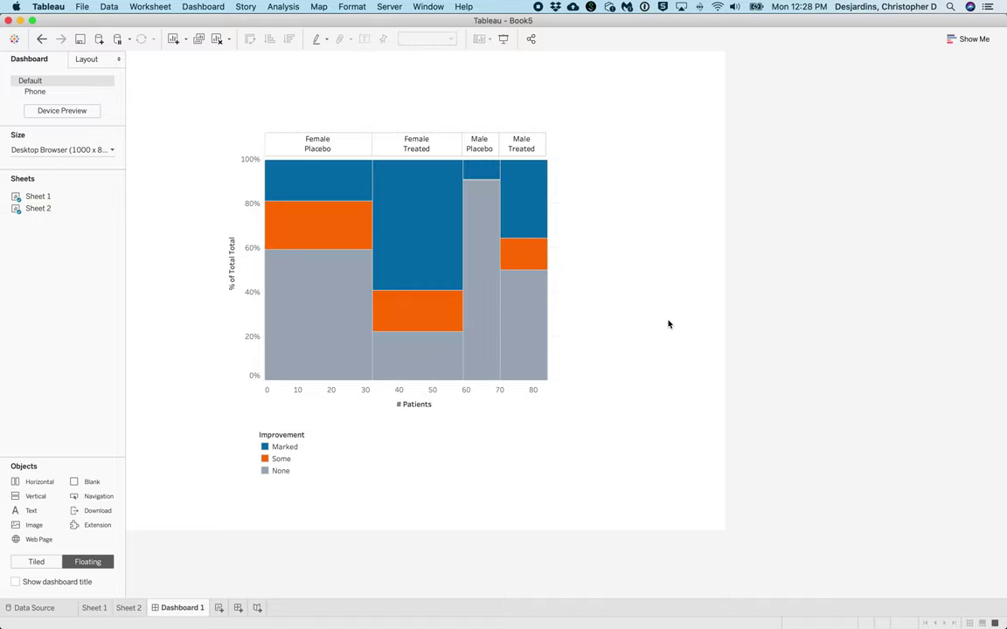